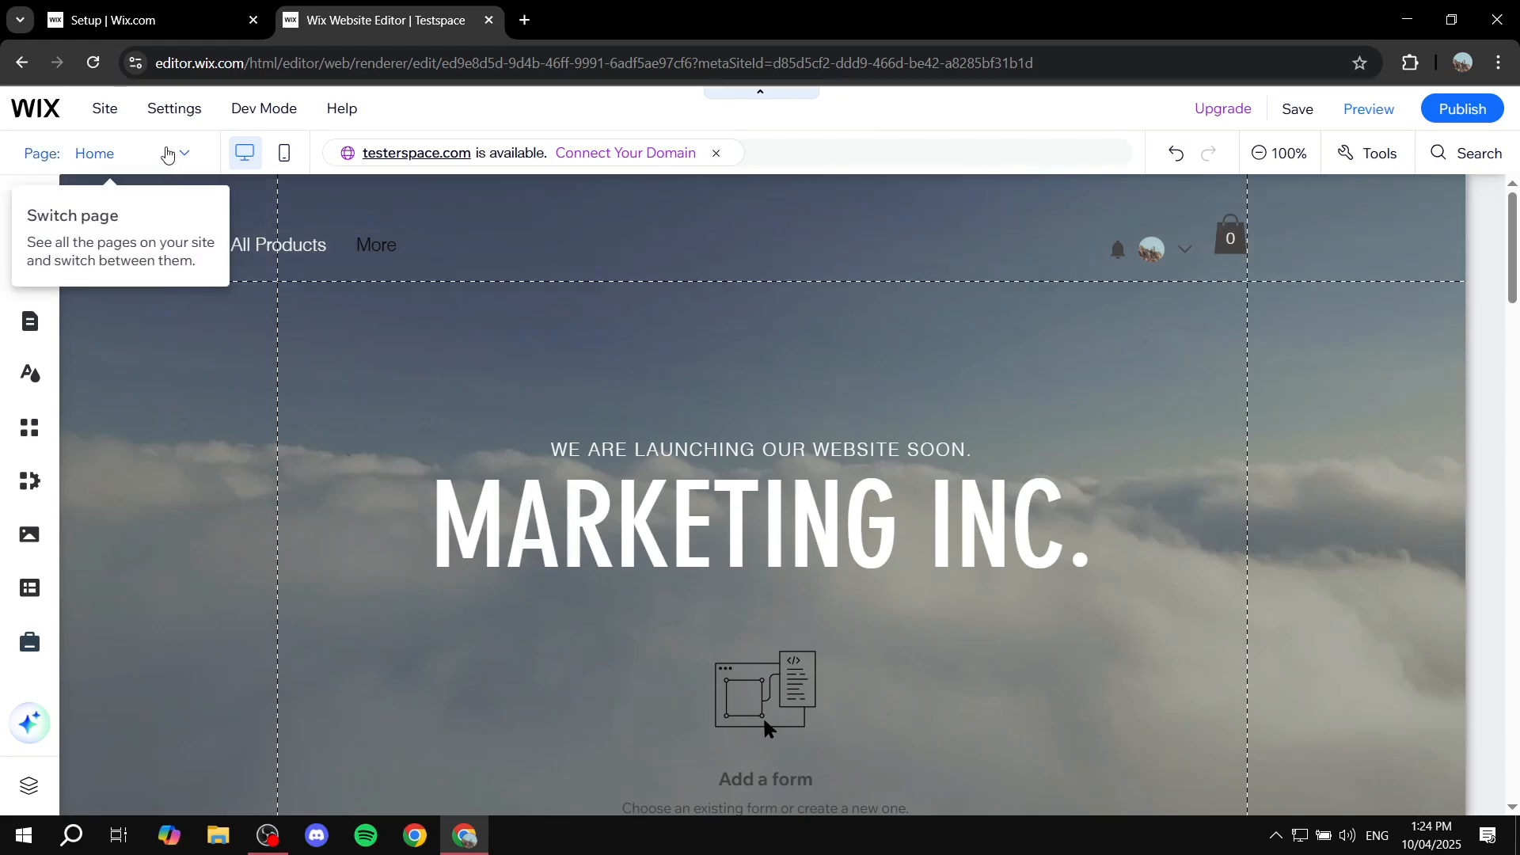
Step: Switch the editor to the Post page under Blog Pages
{"action": "left_click", "coordinate": [167, 153]}
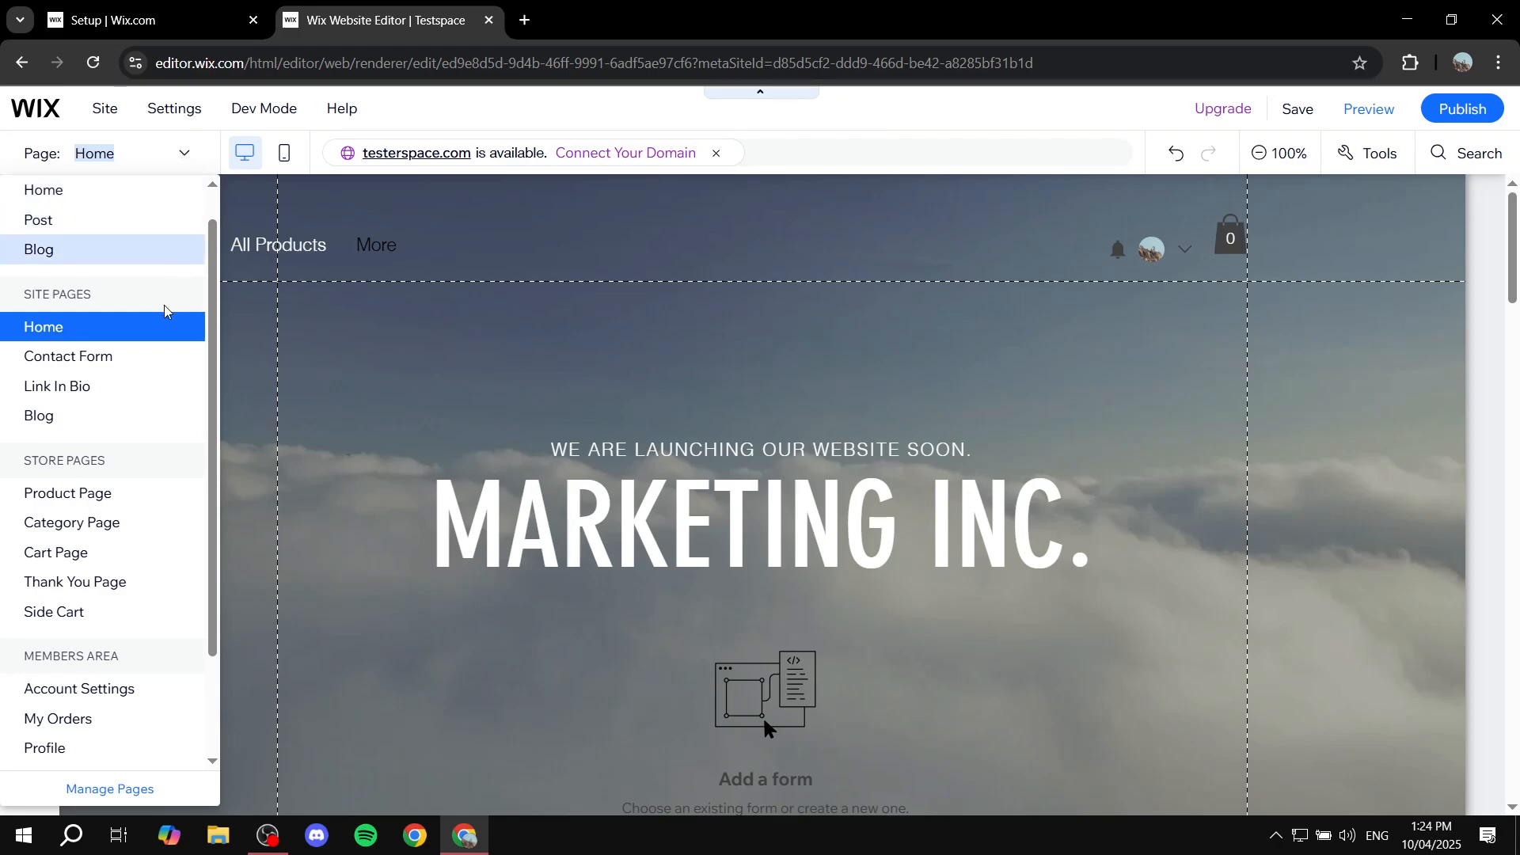
{"action": "scroll", "coordinate": [162, 324], "scroll_direction": "down", "scroll_amount": 2}
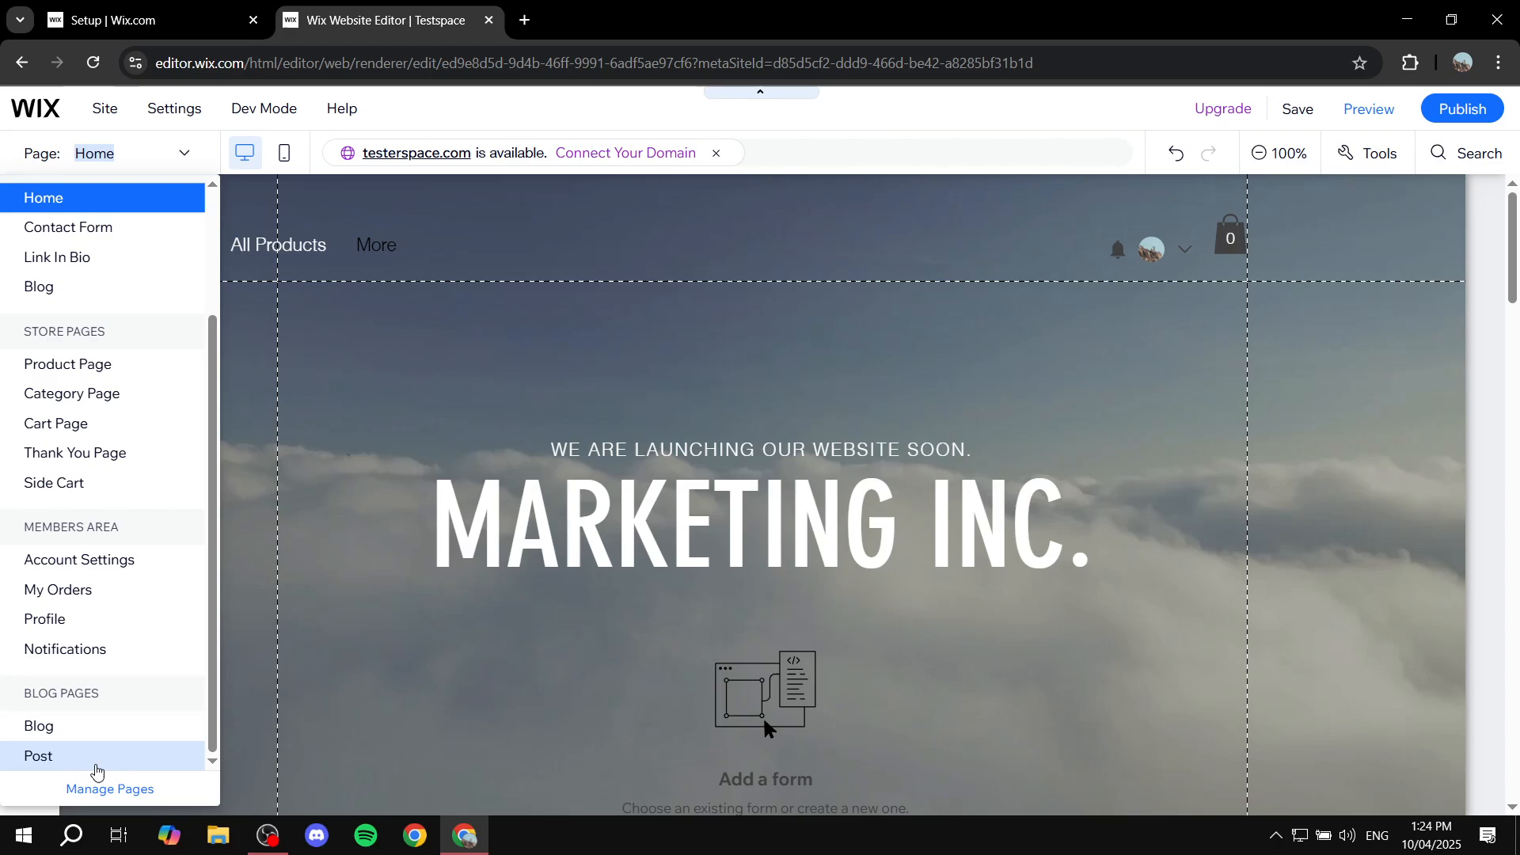
{"action": "left_click", "coordinate": [79, 767]}
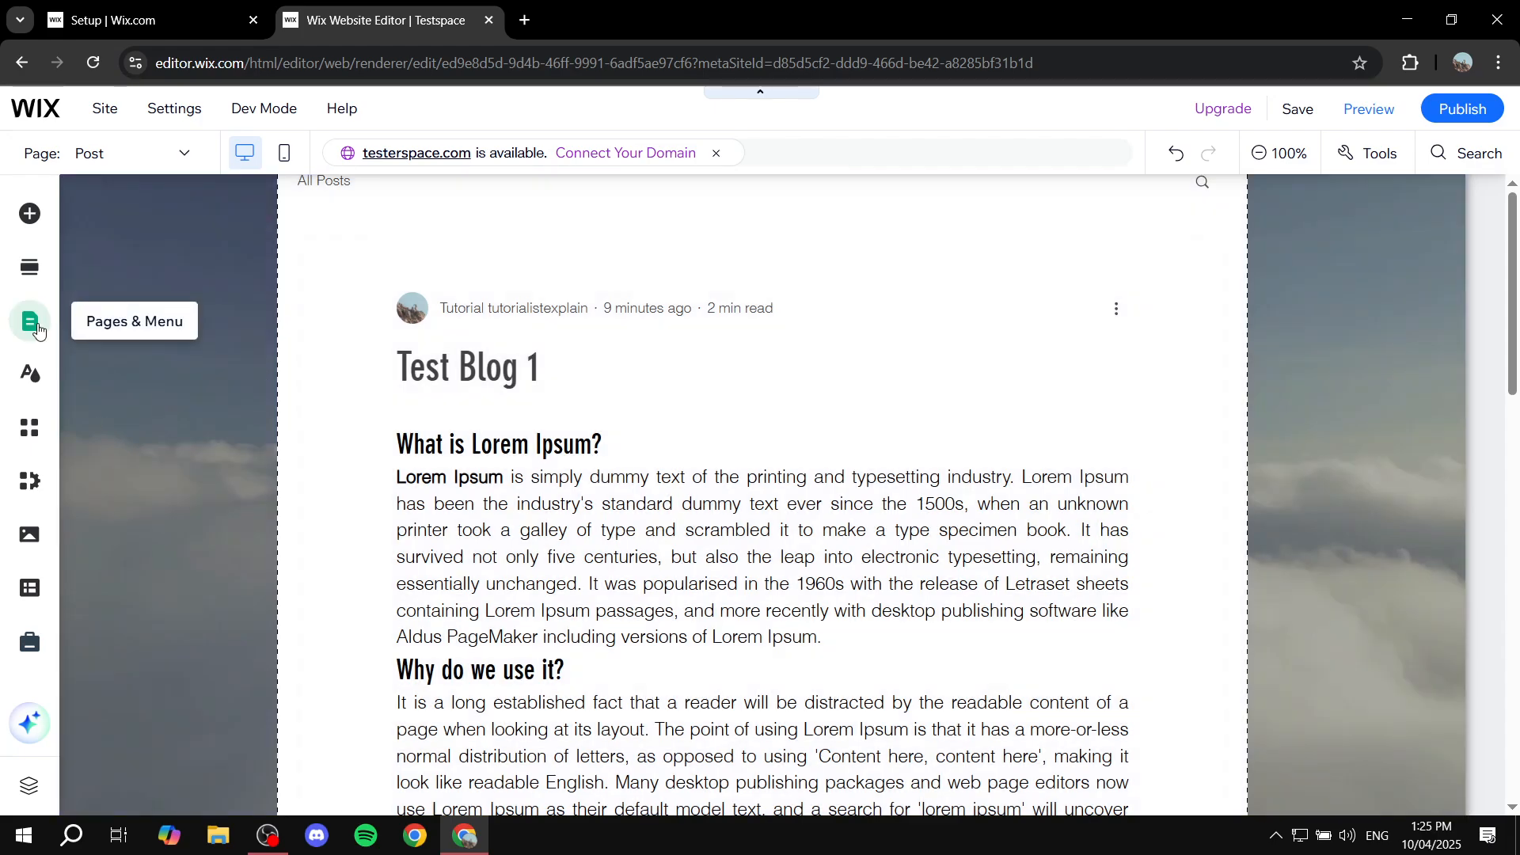
Step: Examine the header and footer layout options in the Post page's settings
{"action": "left_click", "coordinate": [32, 323]}
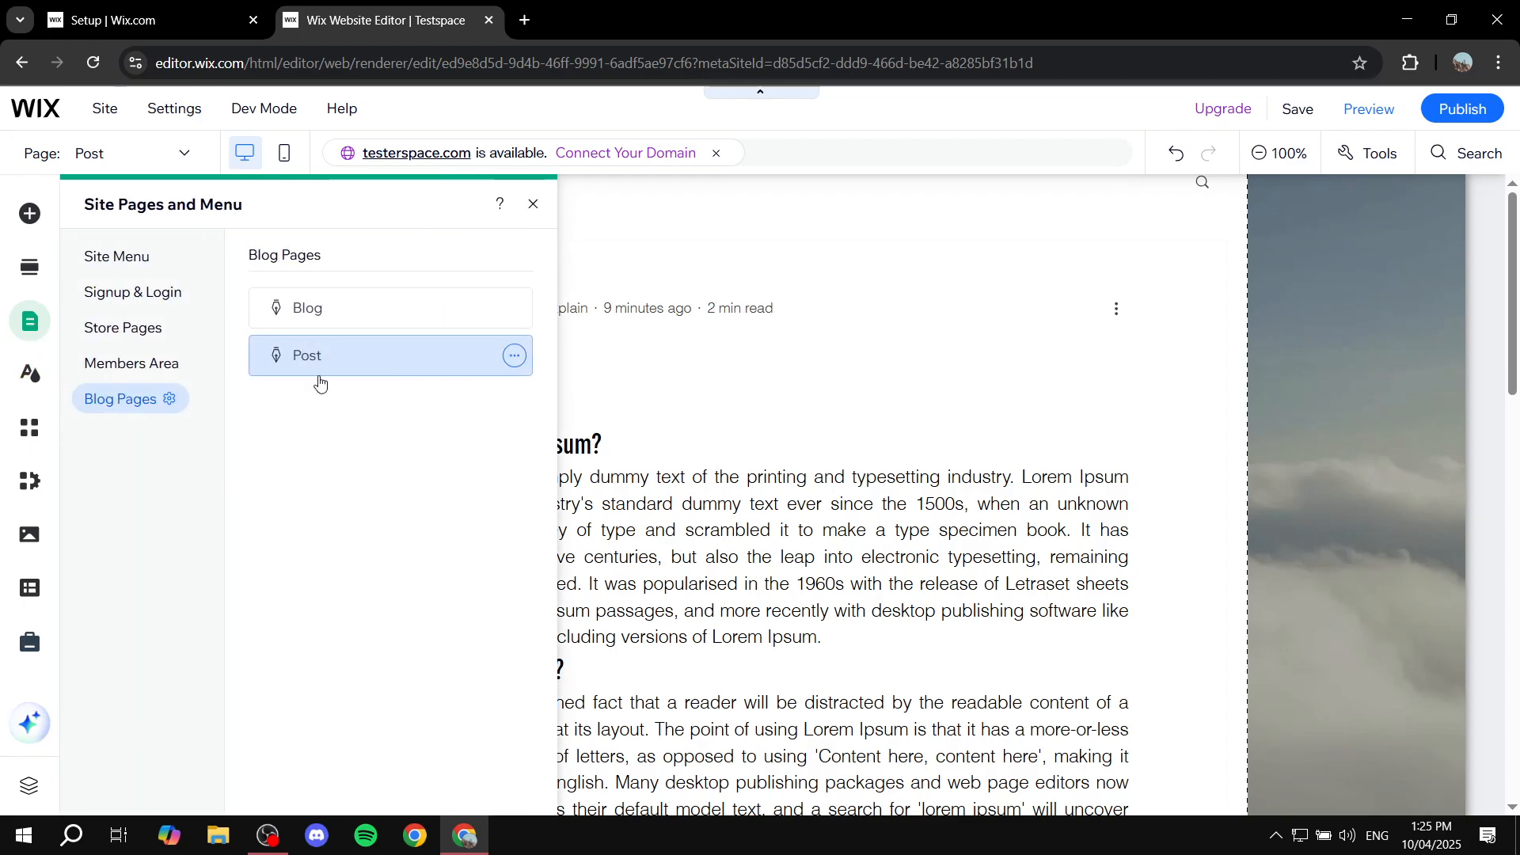
{"action": "left_click", "coordinate": [513, 360]}
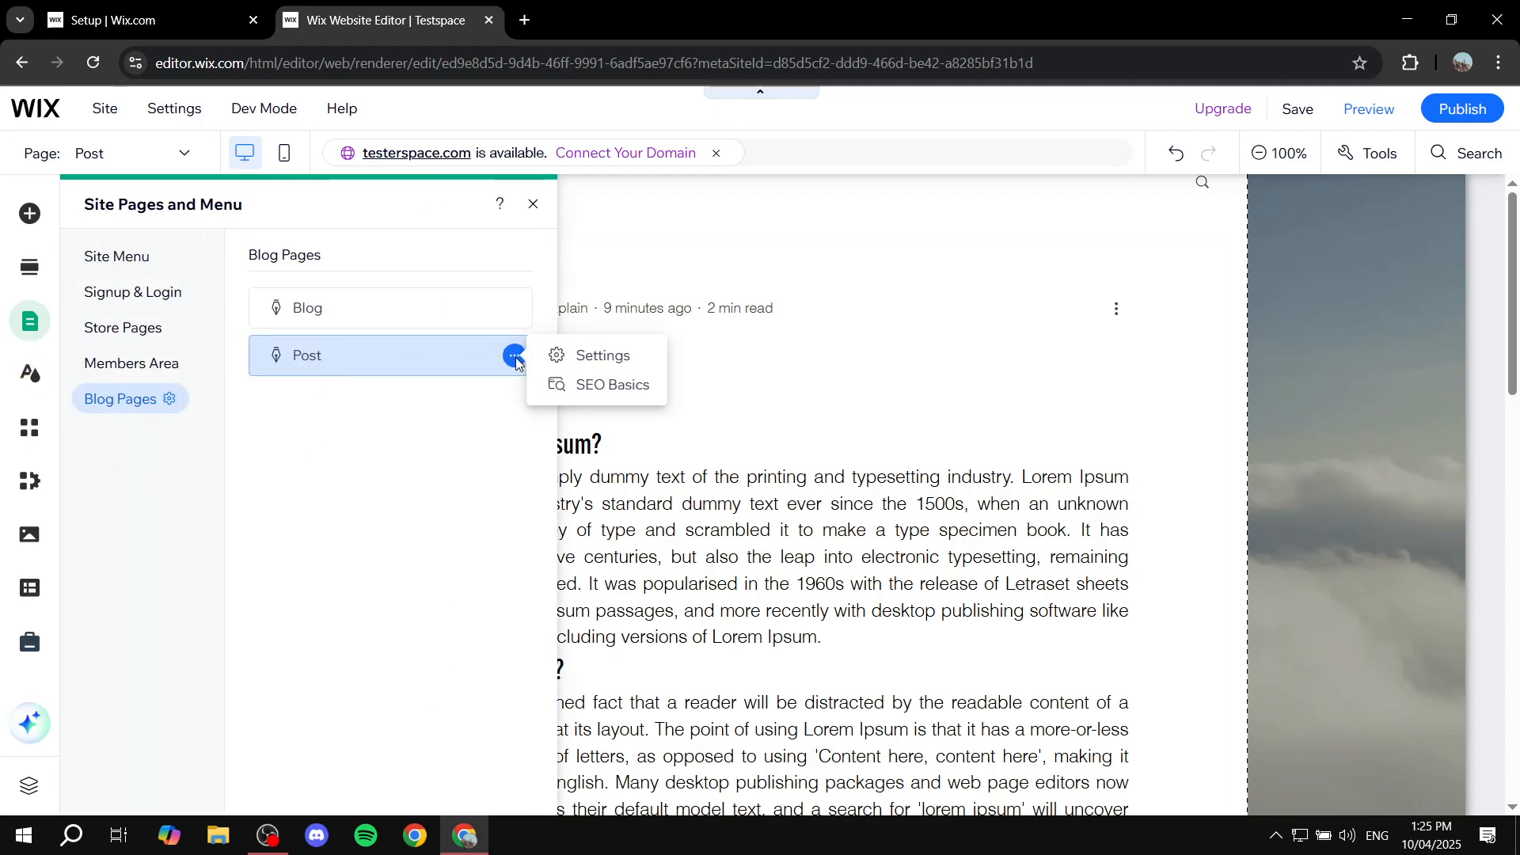
{"action": "left_click", "coordinate": [587, 356]}
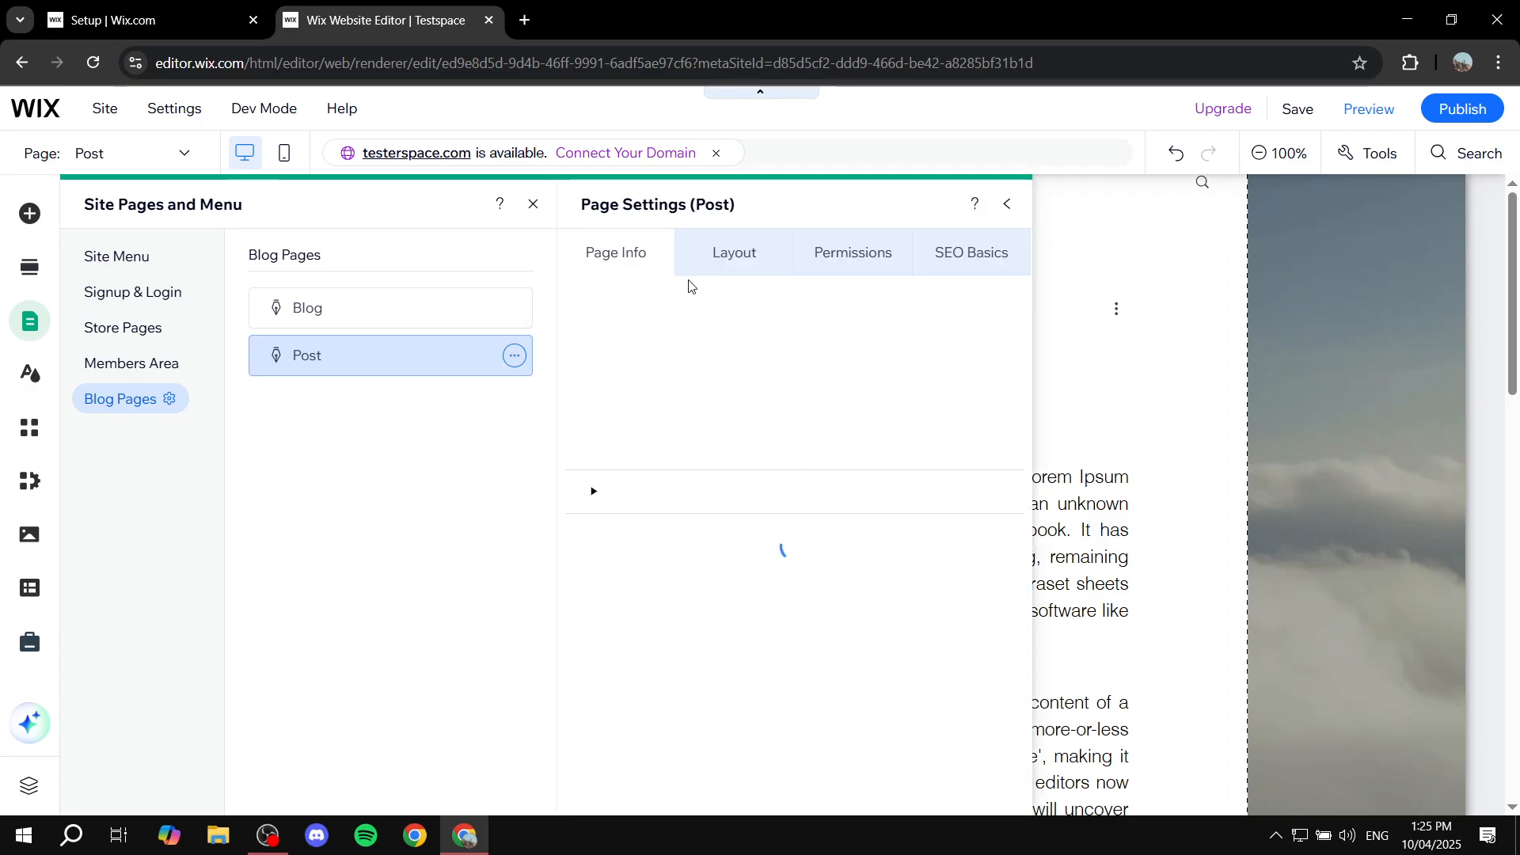
{"action": "left_click", "coordinate": [722, 258]}
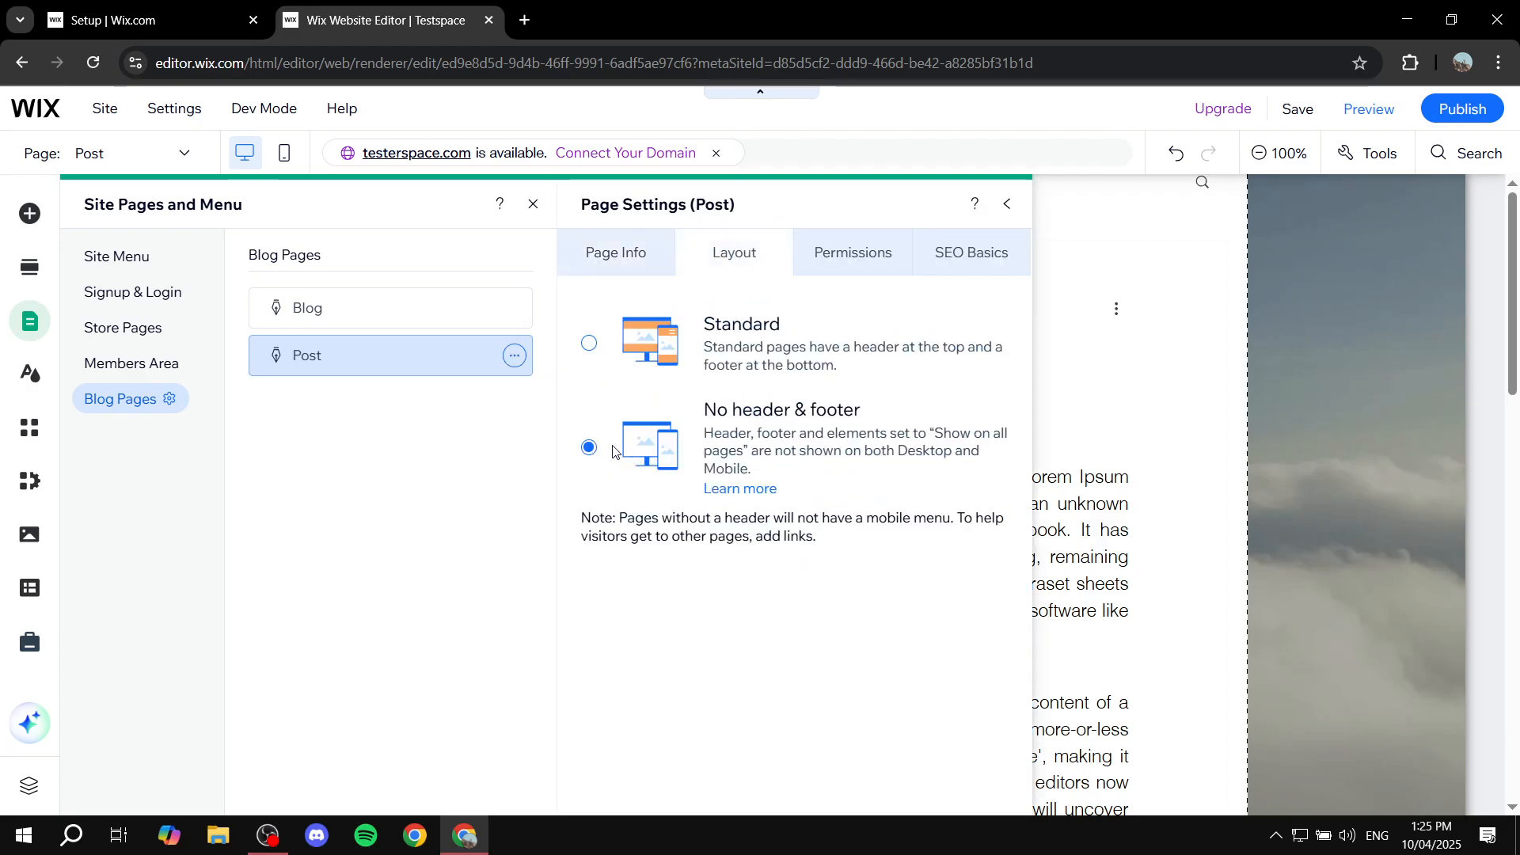
{"action": "left_click", "coordinate": [1008, 203]}
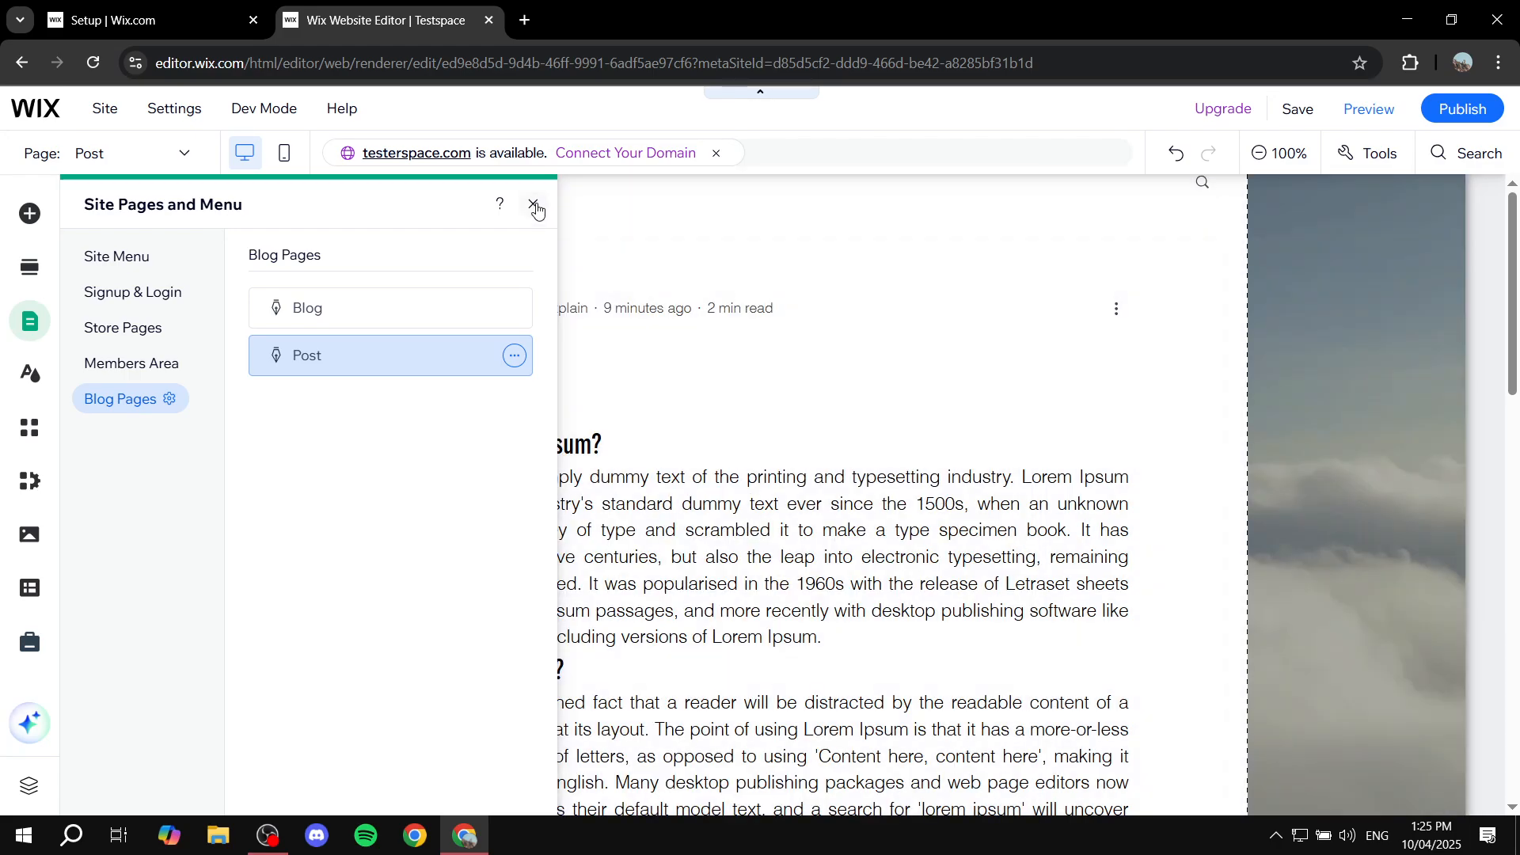
{"action": "left_click", "coordinate": [534, 206]}
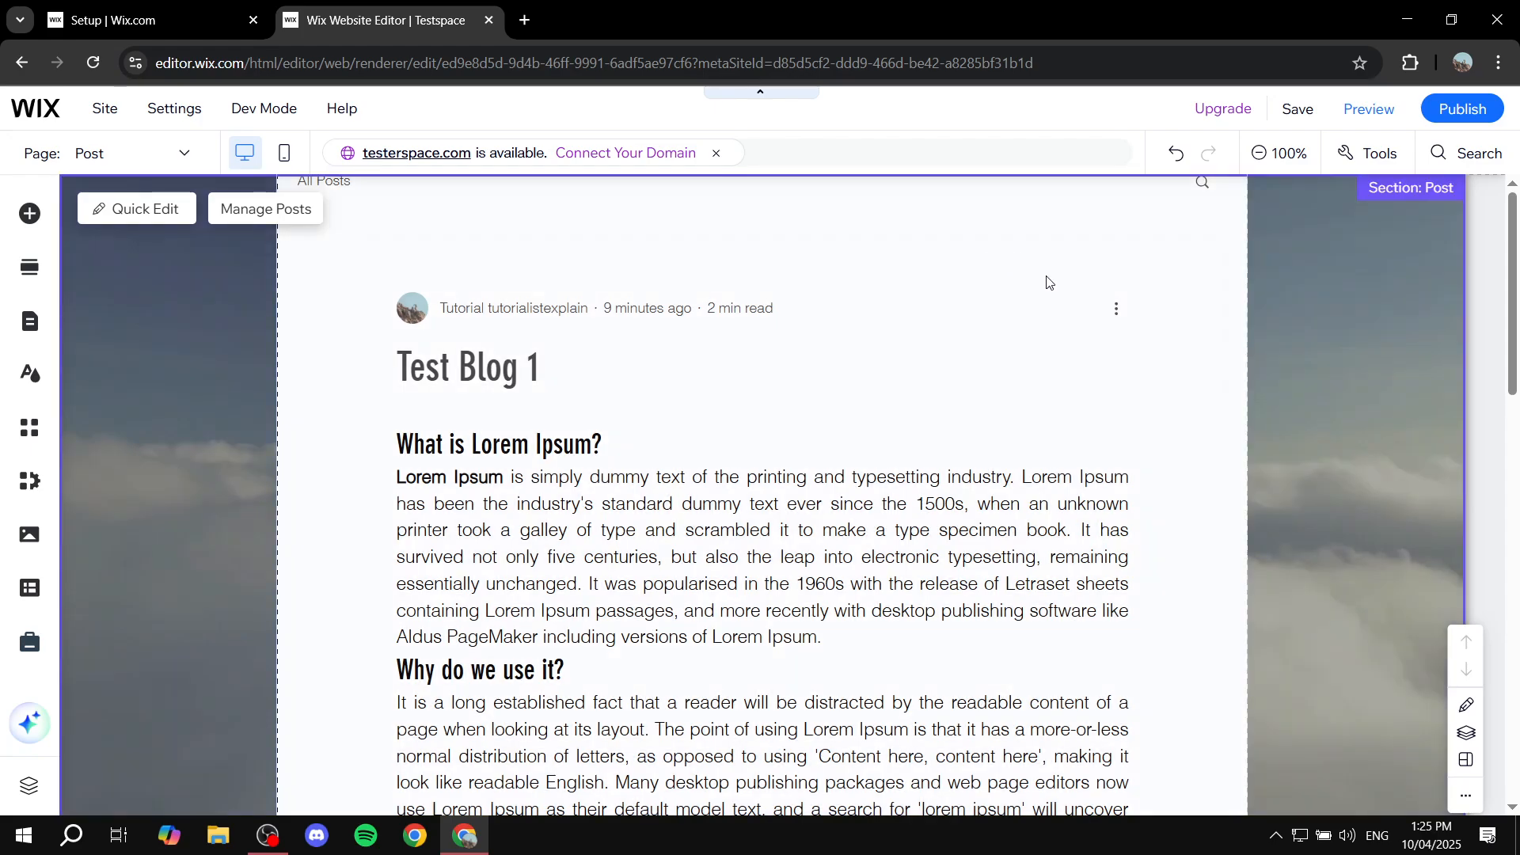
Step: Stretch the blog post widget on the Post page to full width
{"action": "left_click", "coordinate": [1022, 282]}
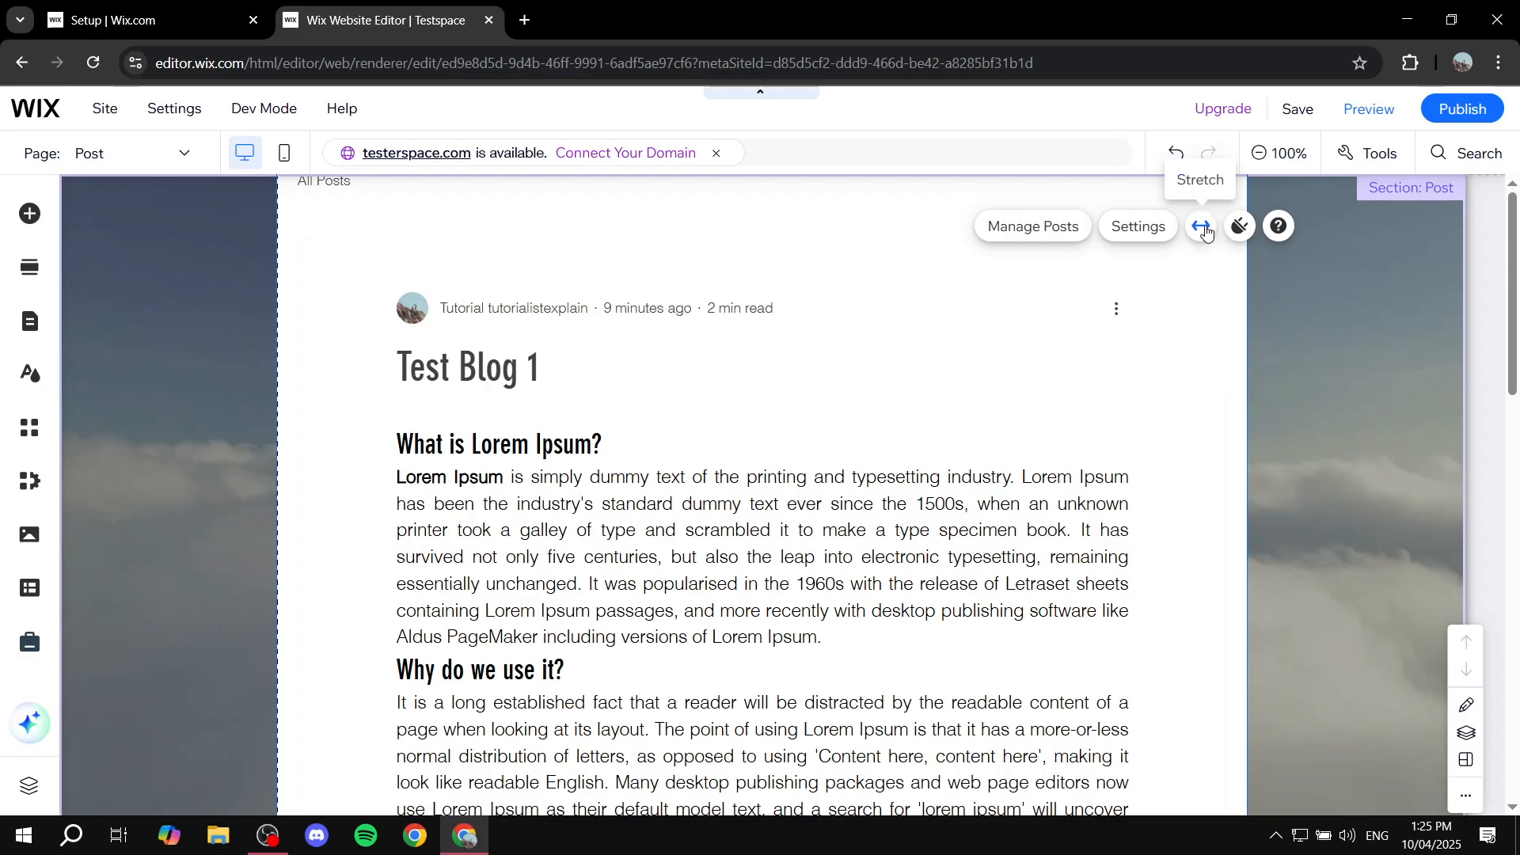
{"action": "left_click", "coordinate": [960, 266]}
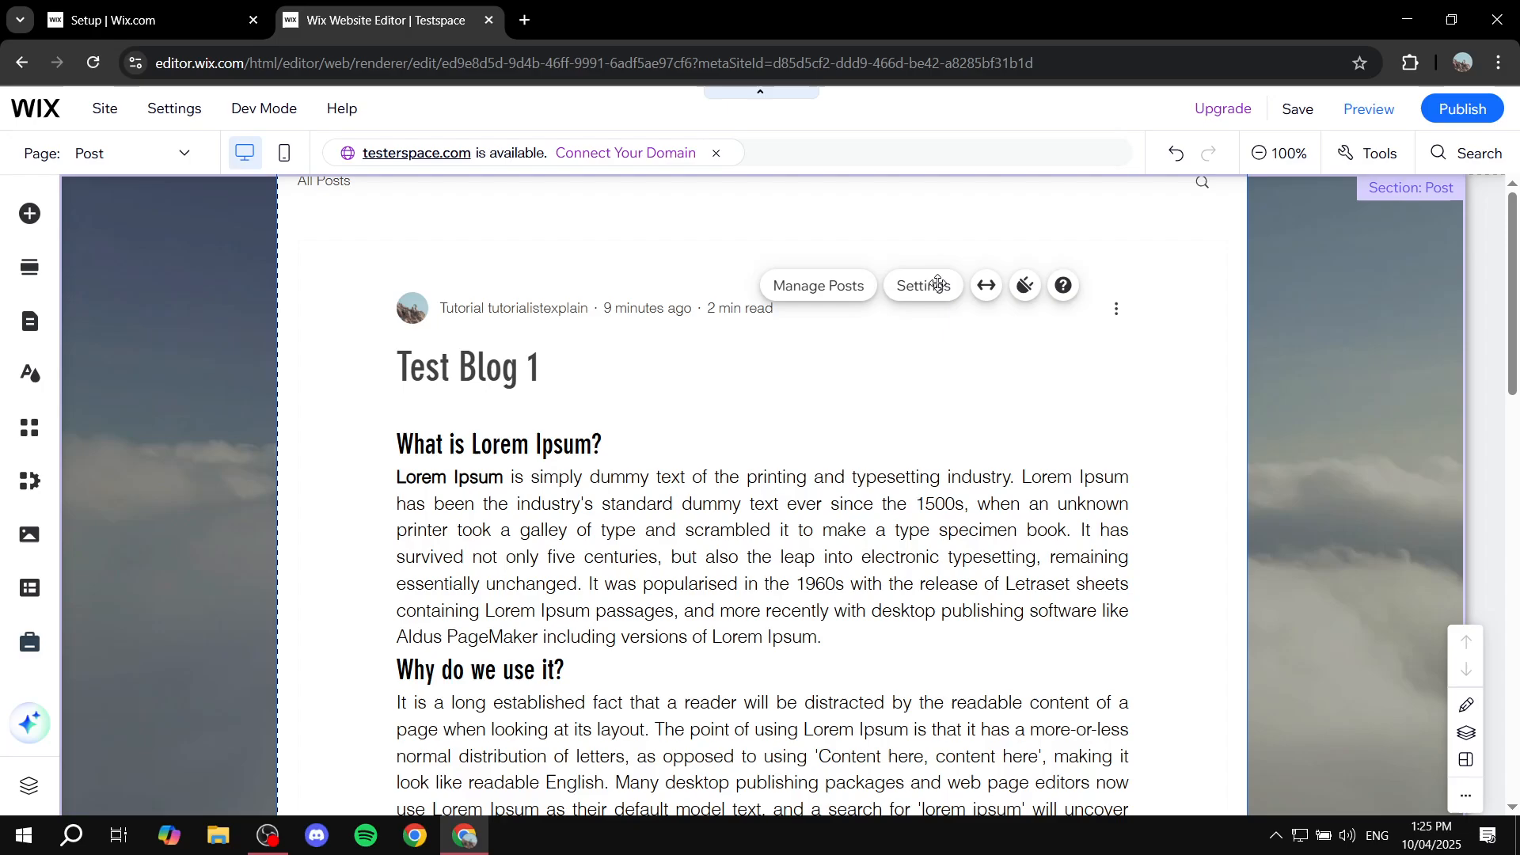
{"action": "left_click", "coordinate": [983, 295]}
{"action": "left_click", "coordinate": [1370, 288]}
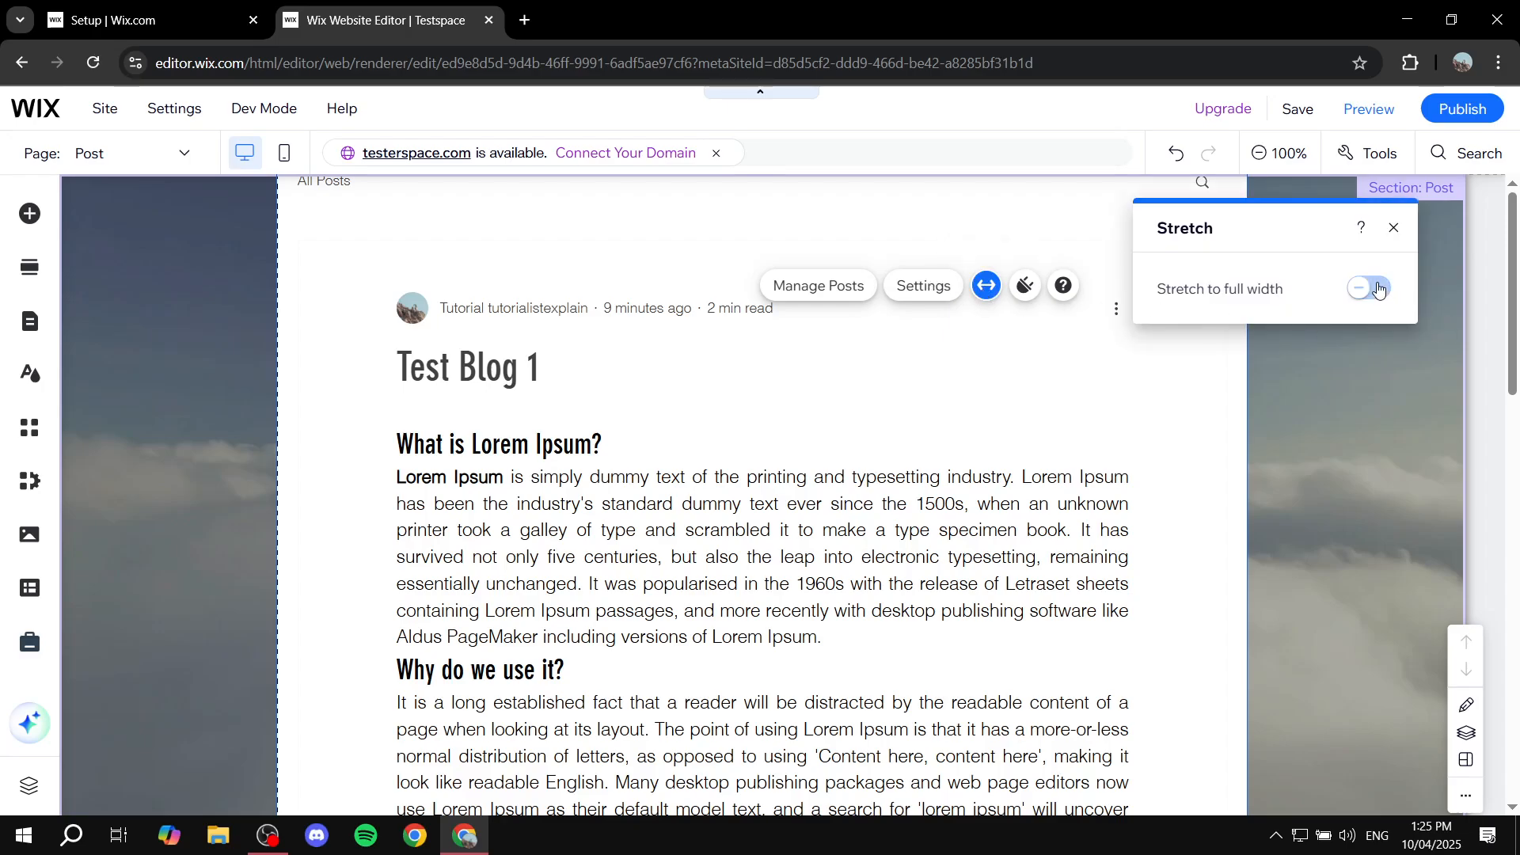
{"action": "left_click", "coordinate": [1394, 228]}
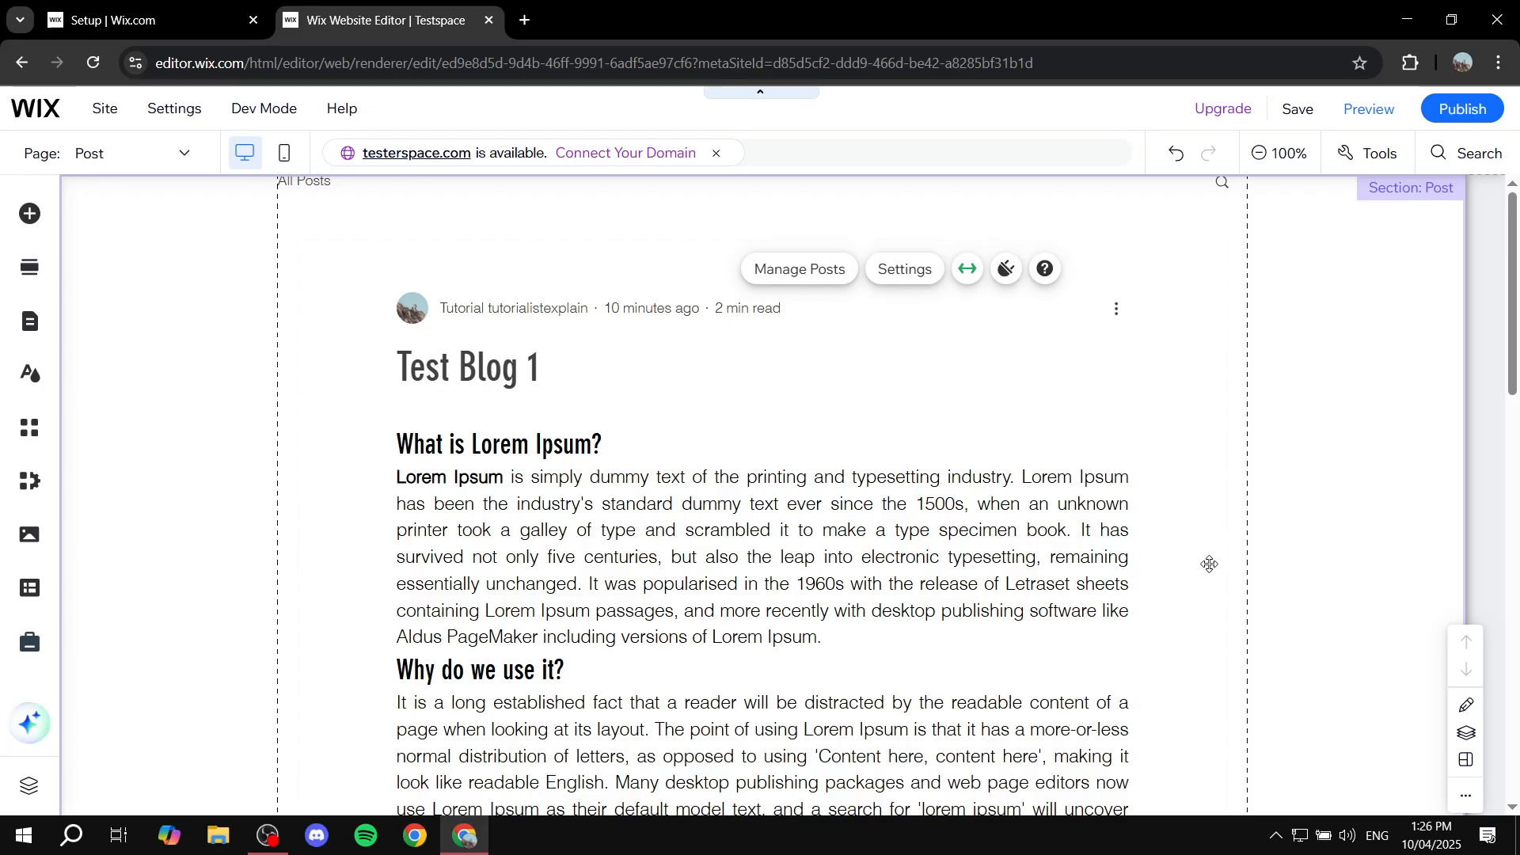
{"action": "scroll", "coordinate": [1207, 570], "scroll_direction": "down", "scroll_amount": 10}
{"action": "scroll", "coordinate": [1207, 571], "scroll_direction": "down", "scroll_amount": 4}
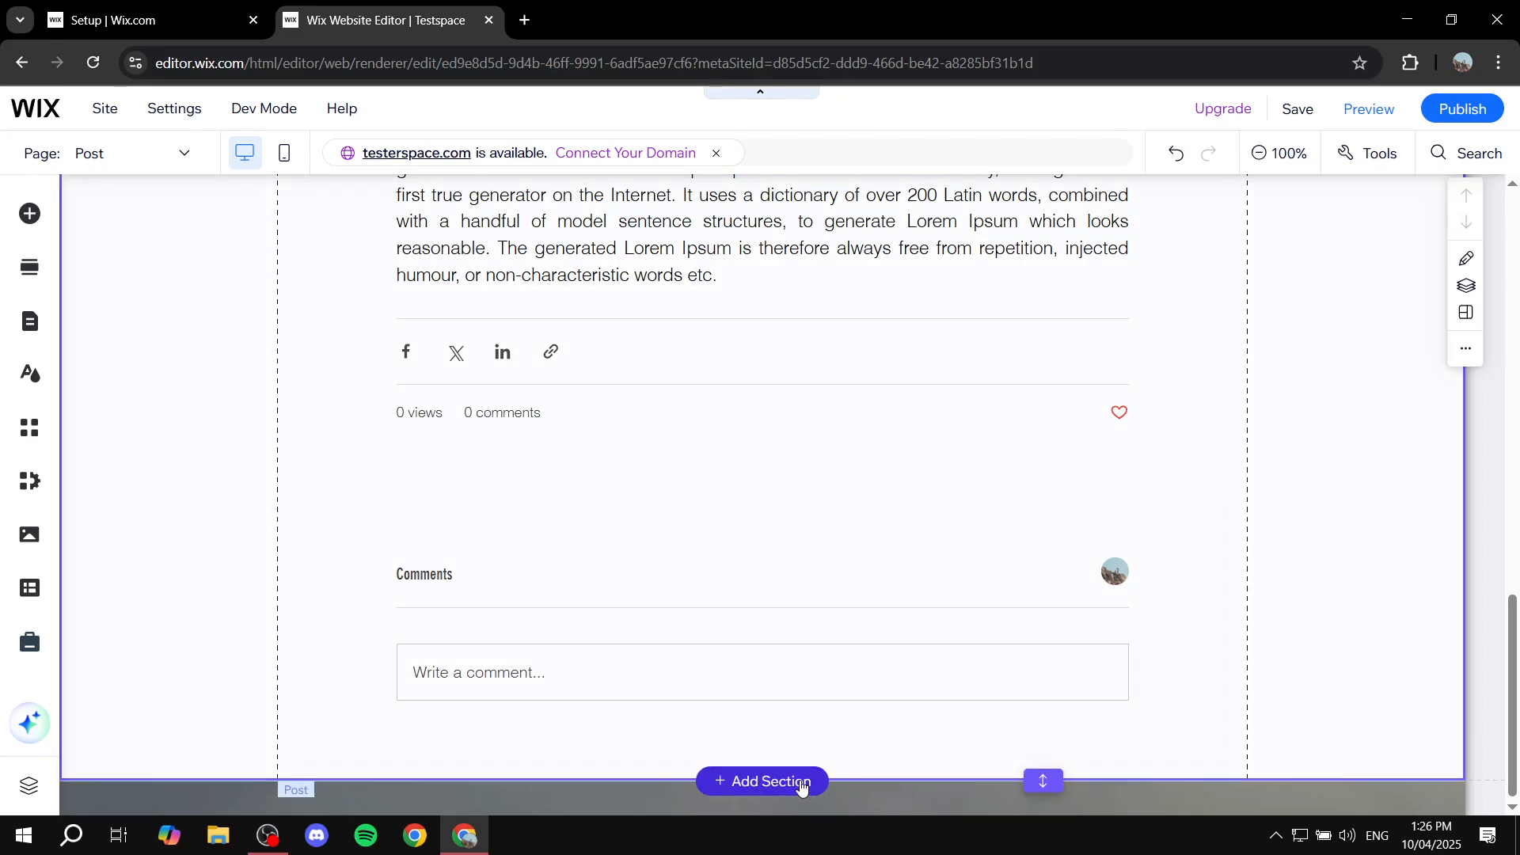
{"action": "left_click", "coordinate": [795, 782]}
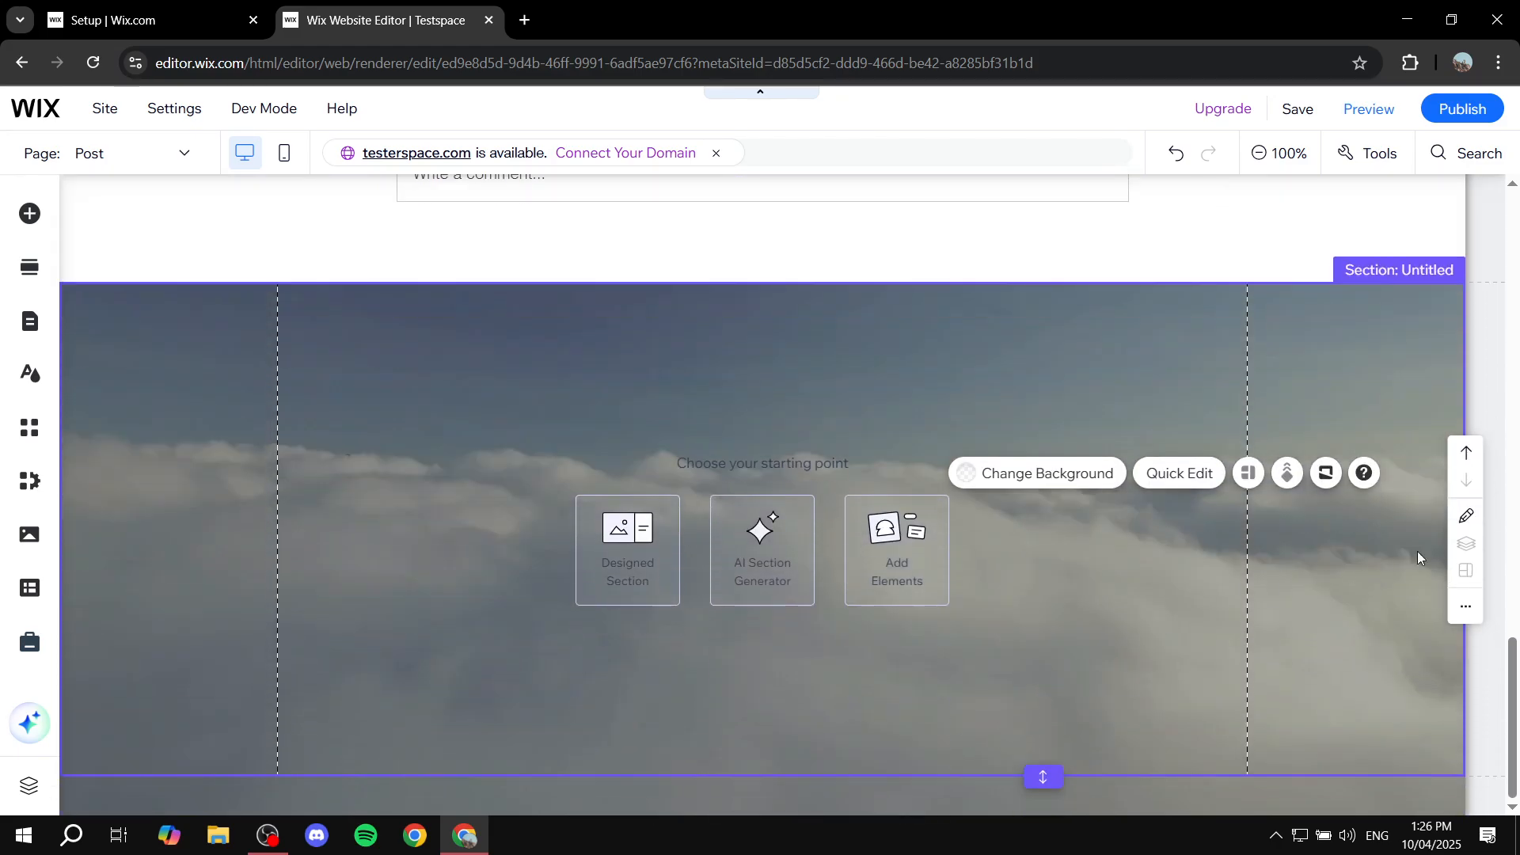
{"action": "left_click", "coordinate": [1460, 458]}
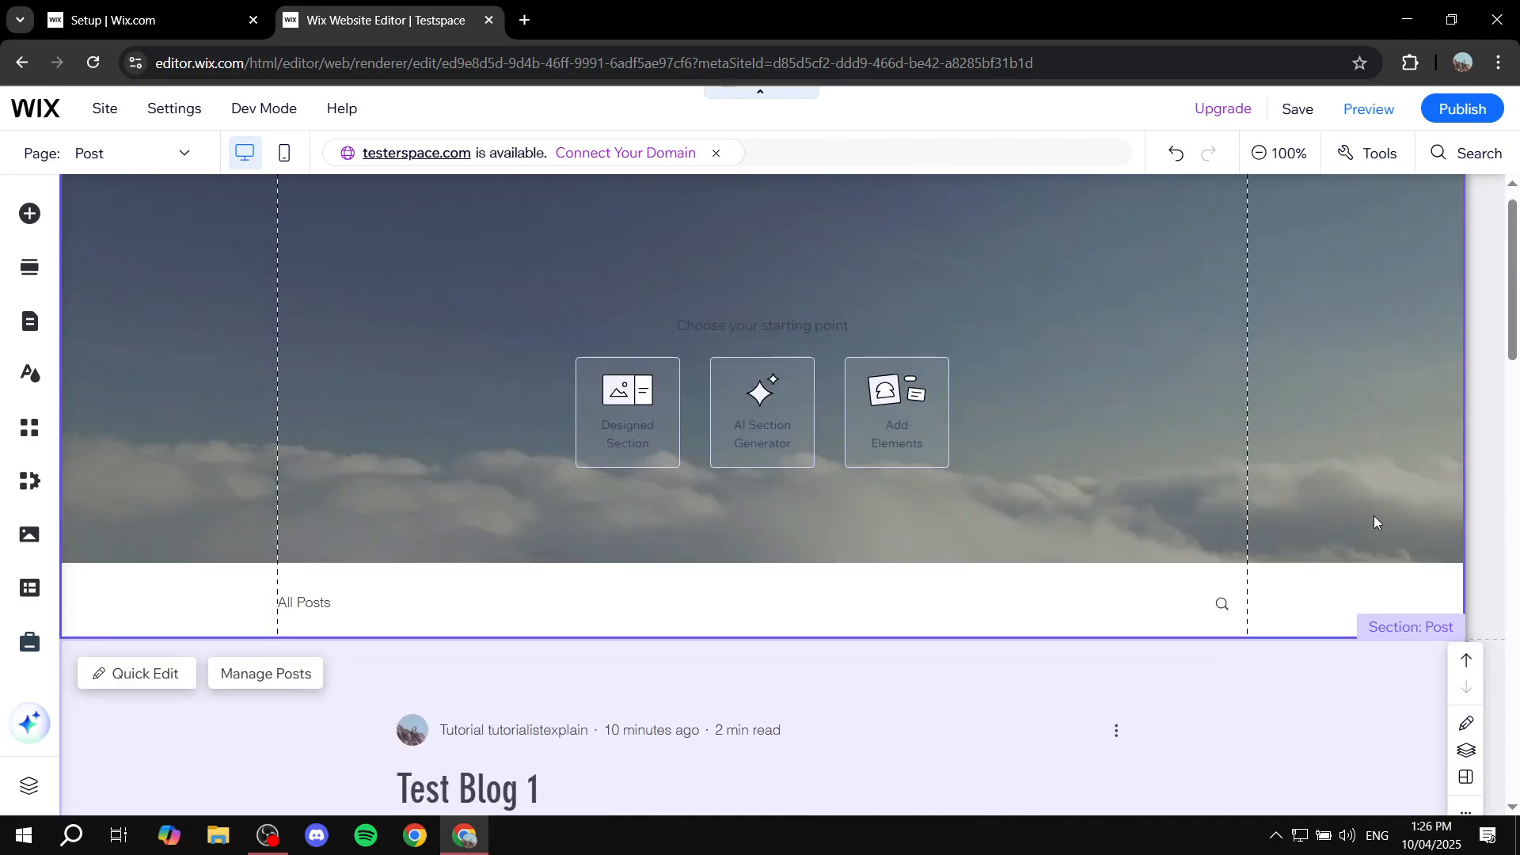
{"action": "key", "text": "Delete"}
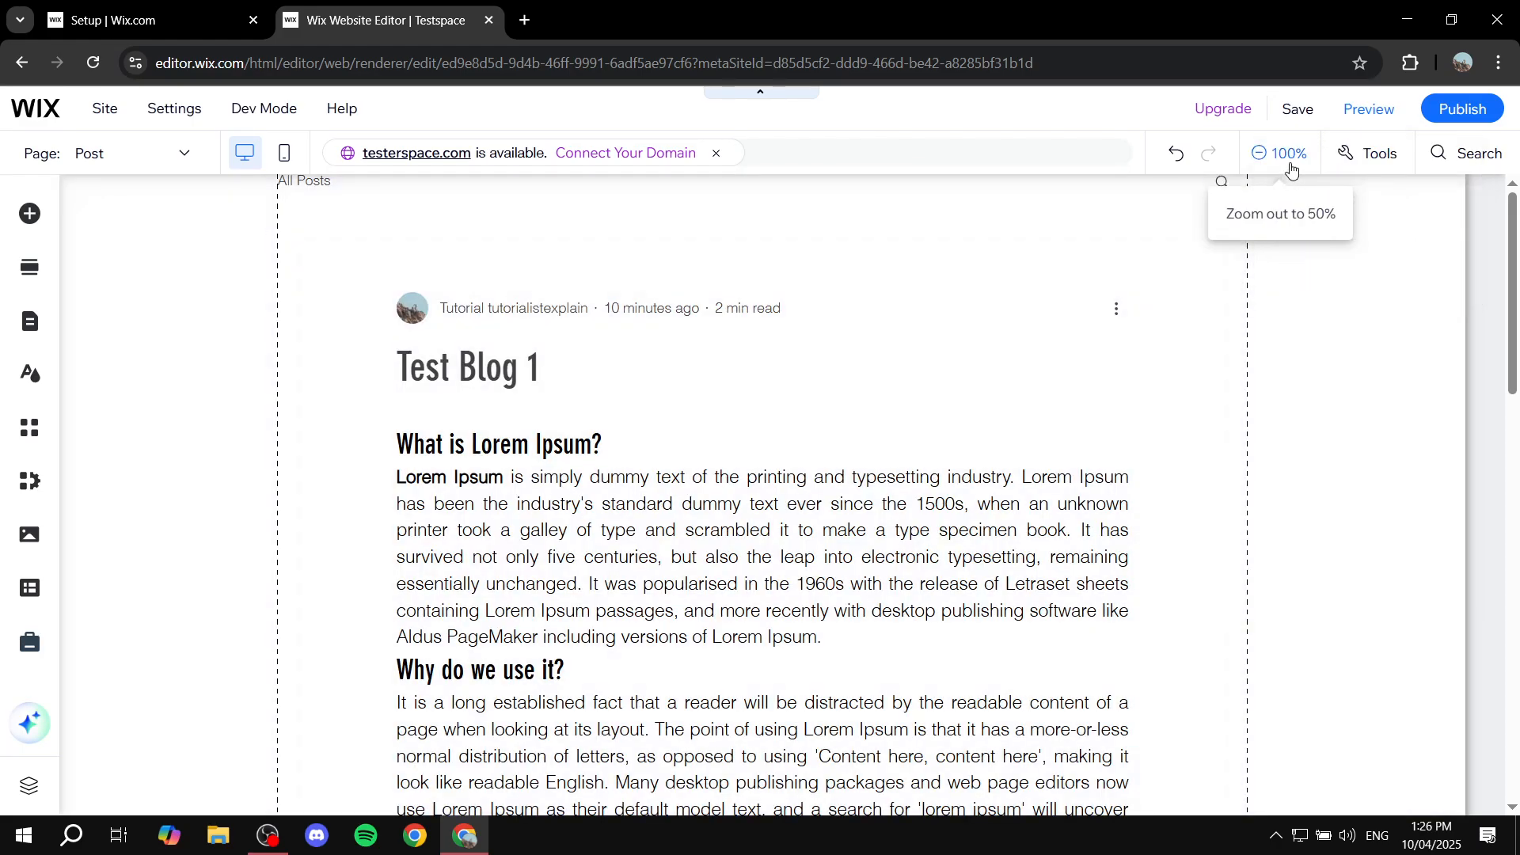
Step: Add a blank section above the Post section and fill it with the plain light Classic strip, aligned to the section's upper edge
{"action": "left_click", "coordinate": [1291, 170]}
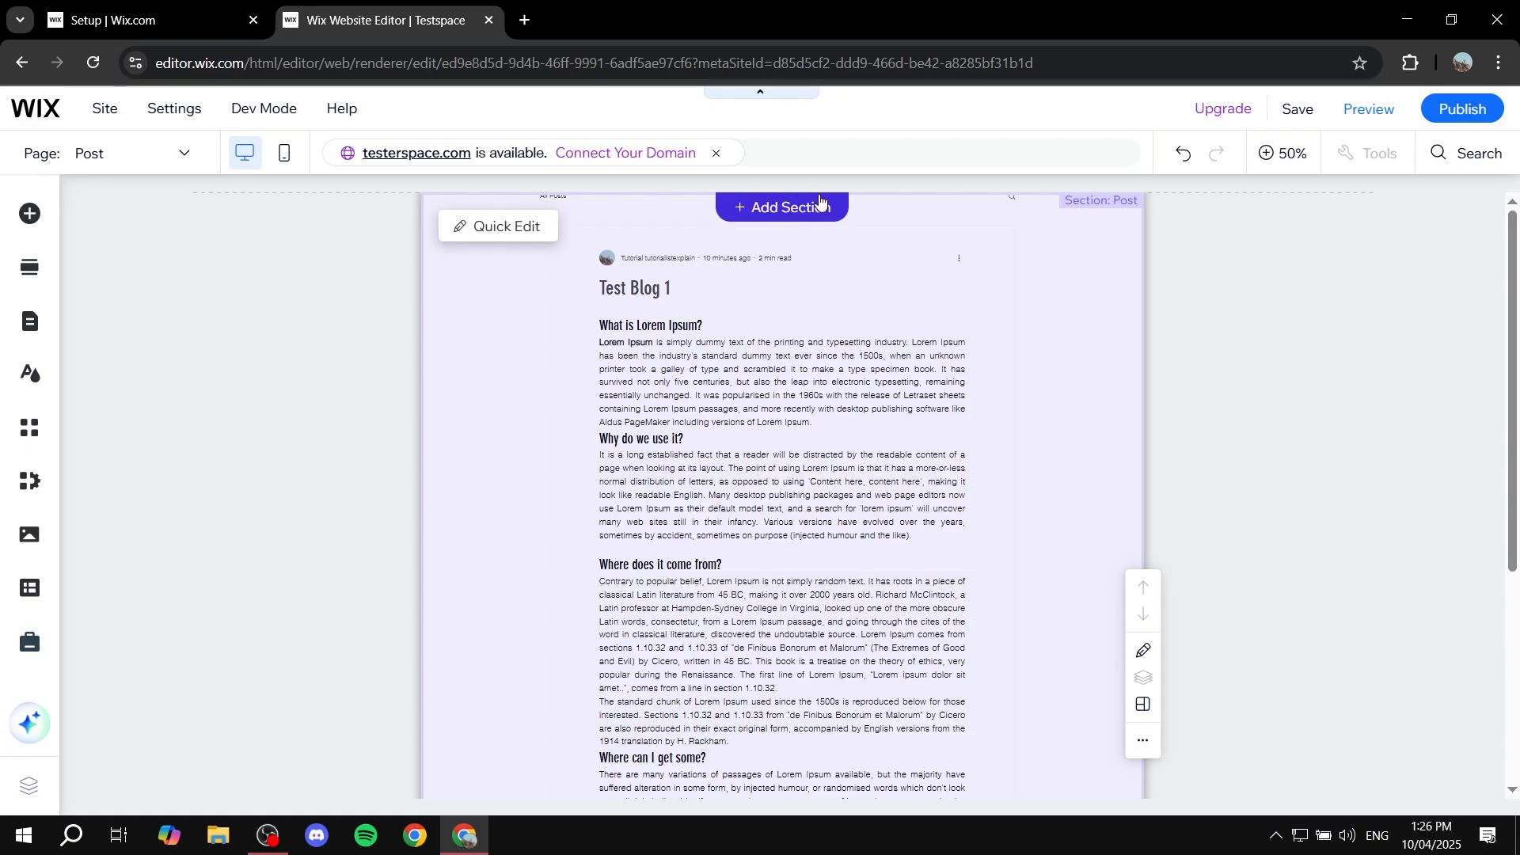
{"action": "left_click", "coordinate": [821, 204]}
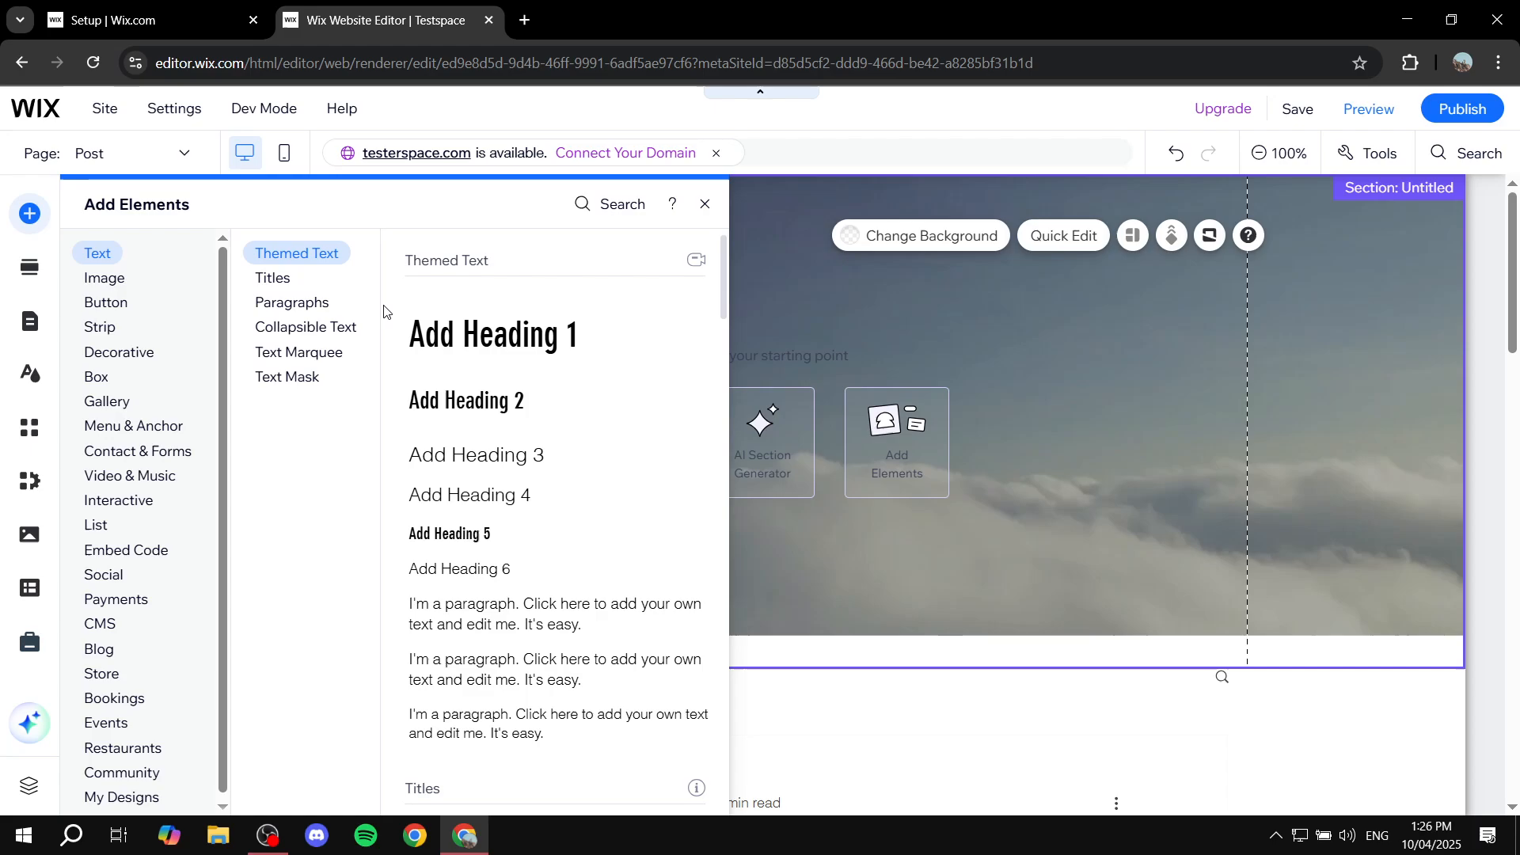
{"action": "left_click", "coordinate": [115, 327]}
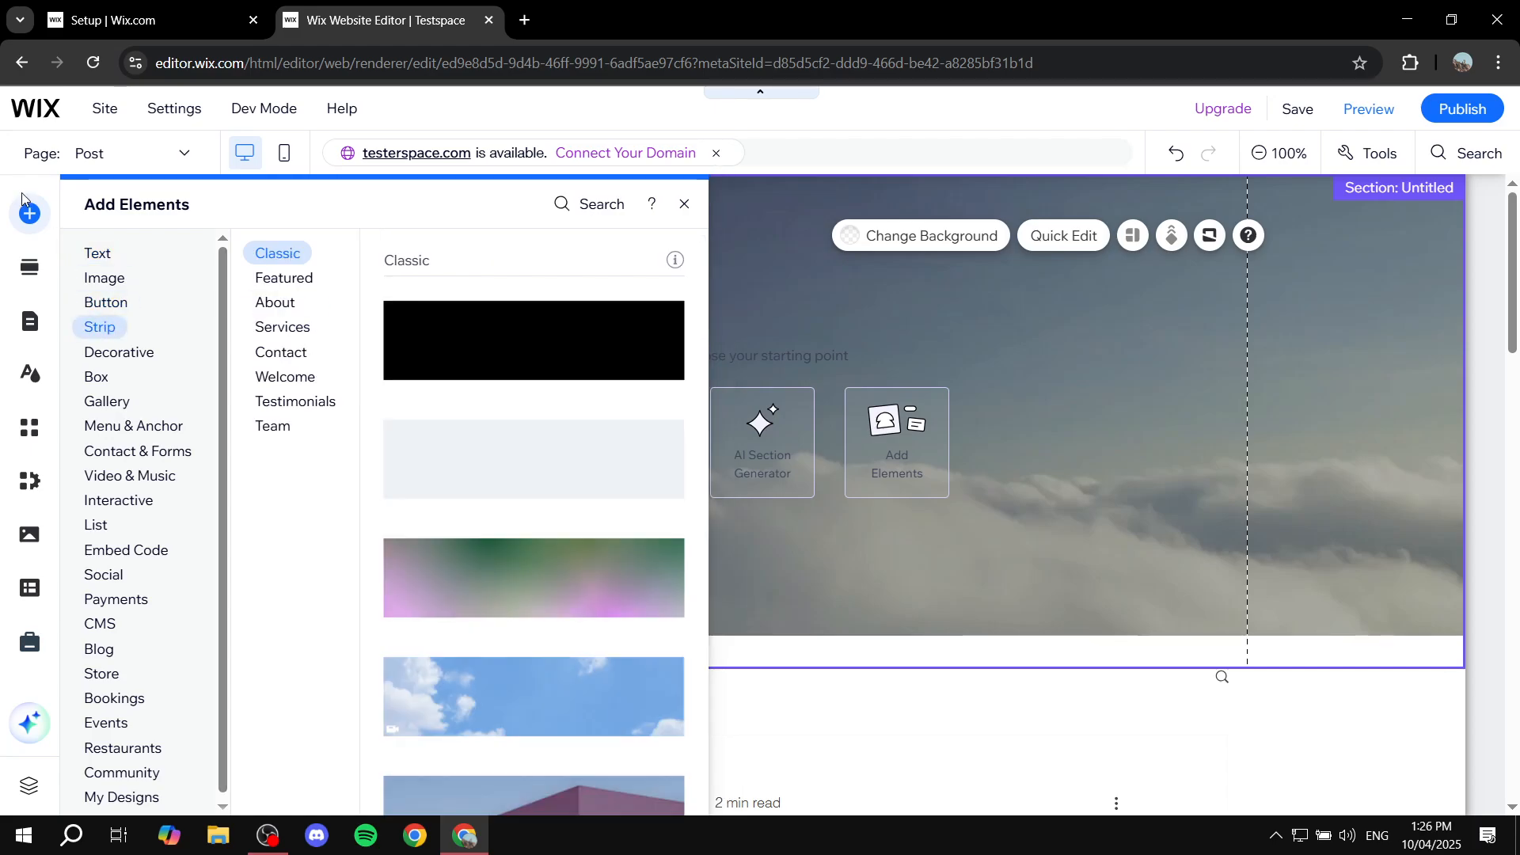
{"action": "left_click", "coordinate": [35, 226]}
{"action": "left_click", "coordinate": [36, 229]}
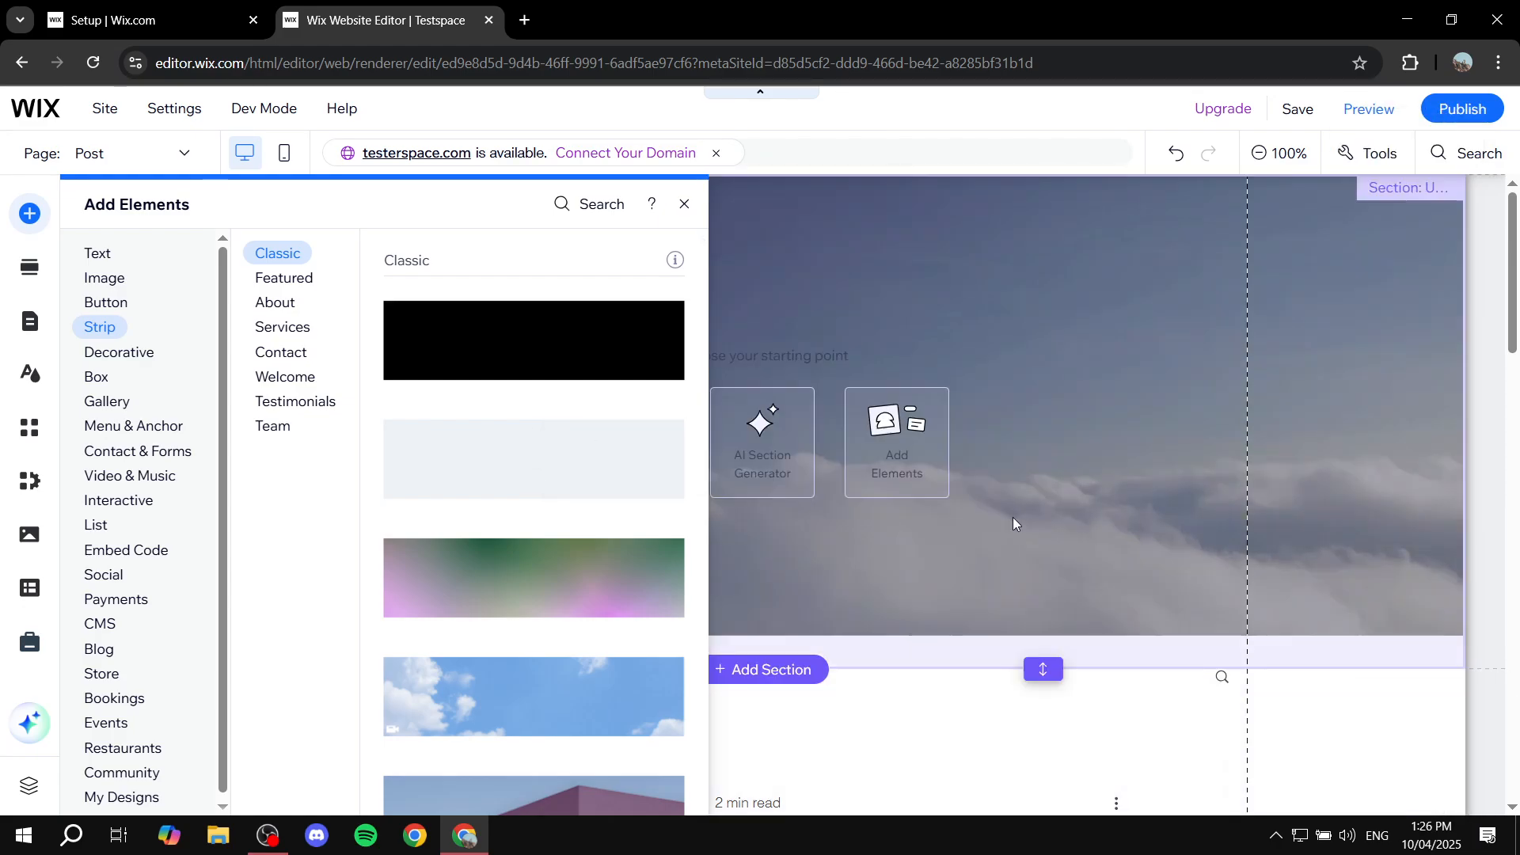
{"action": "left_click_drag", "start_coordinate": [453, 441], "coordinate": [994, 340]}
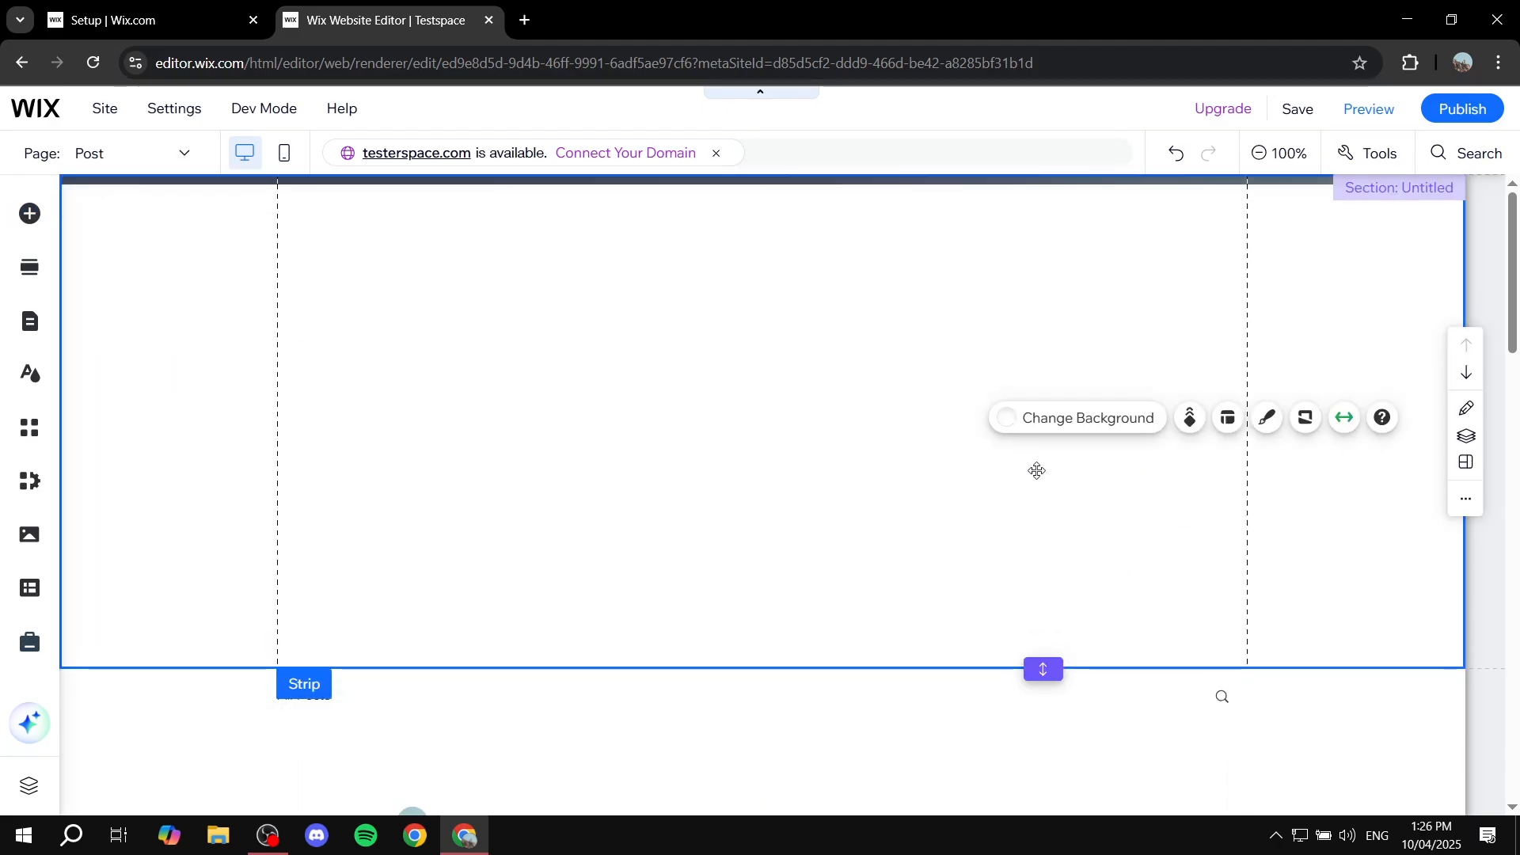
{"action": "left_click_drag", "start_coordinate": [889, 441], "coordinate": [934, 403]}
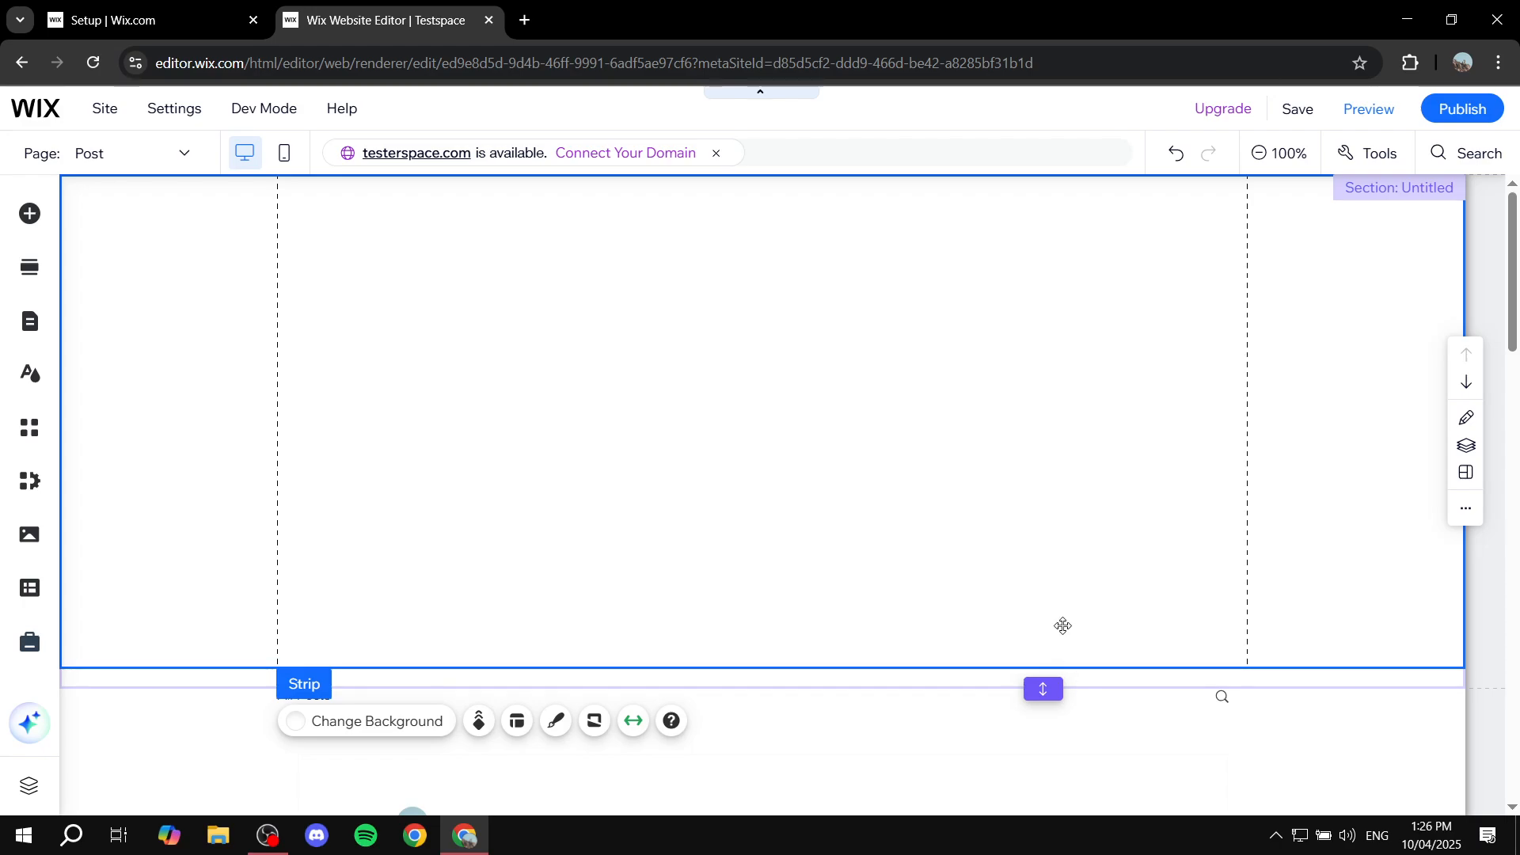
Step: Remove the extra space under the strip and reduce the new section's height to a slim header-sized band
{"action": "double_click", "coordinate": [1050, 680]}
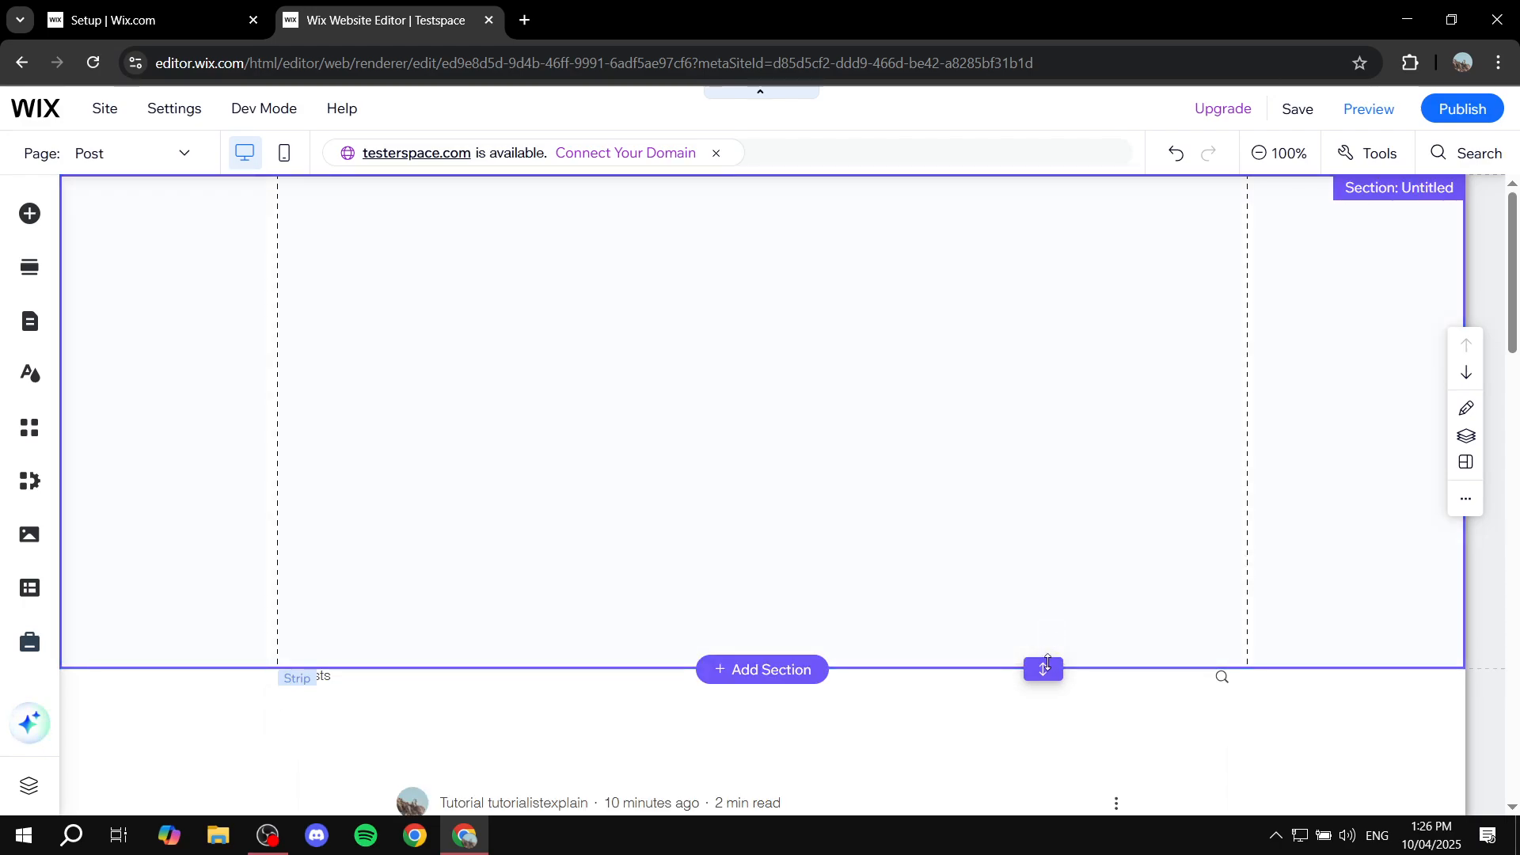
{"action": "left_click_drag", "start_coordinate": [1043, 669], "coordinate": [1045, 290]}
{"action": "left_click", "coordinate": [753, 339]}
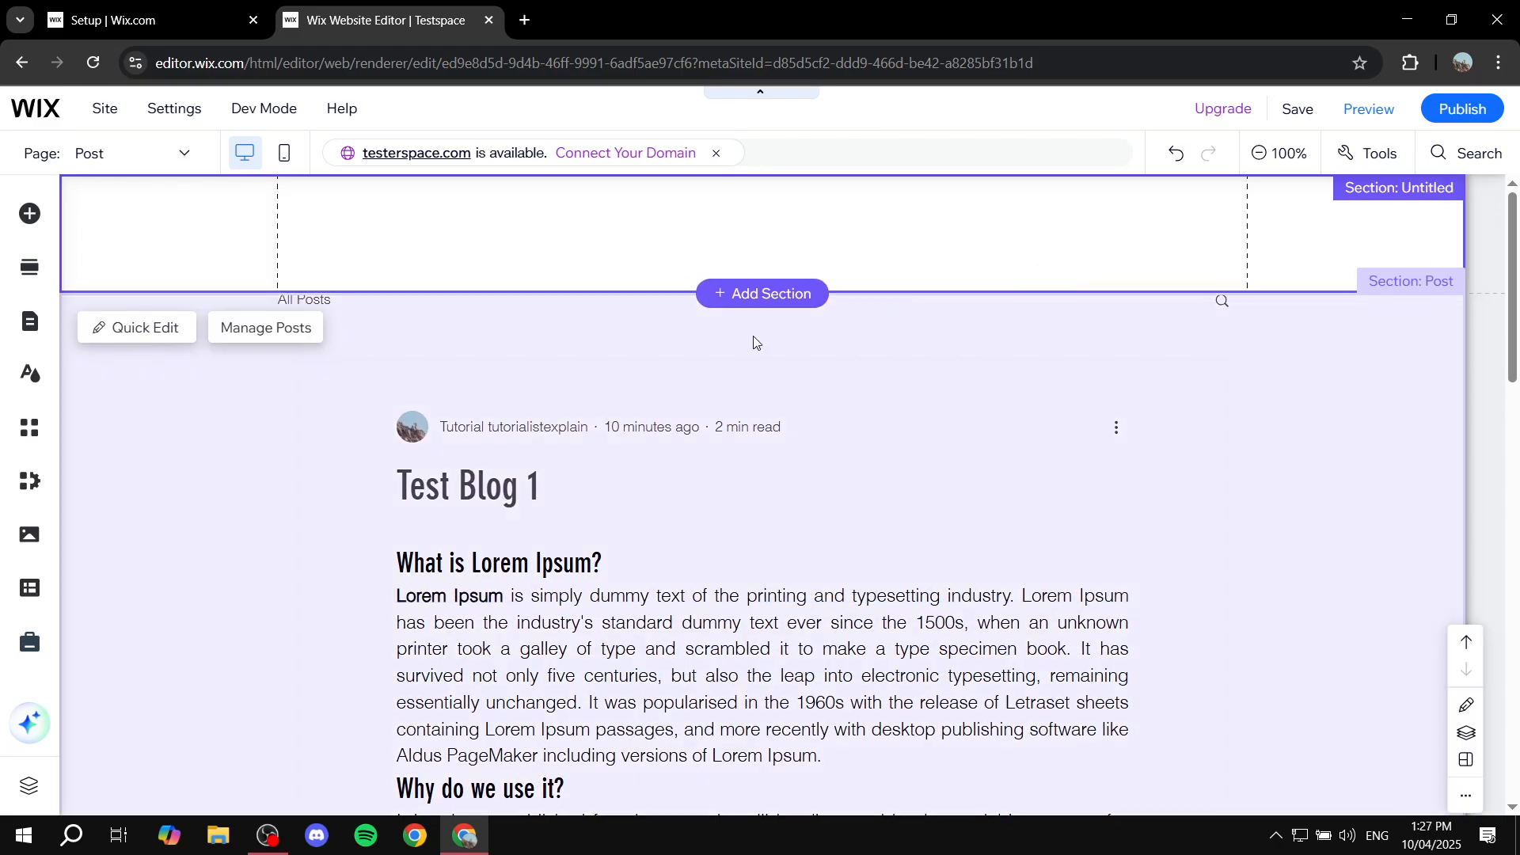
{"action": "left_click", "coordinate": [1098, 253]}
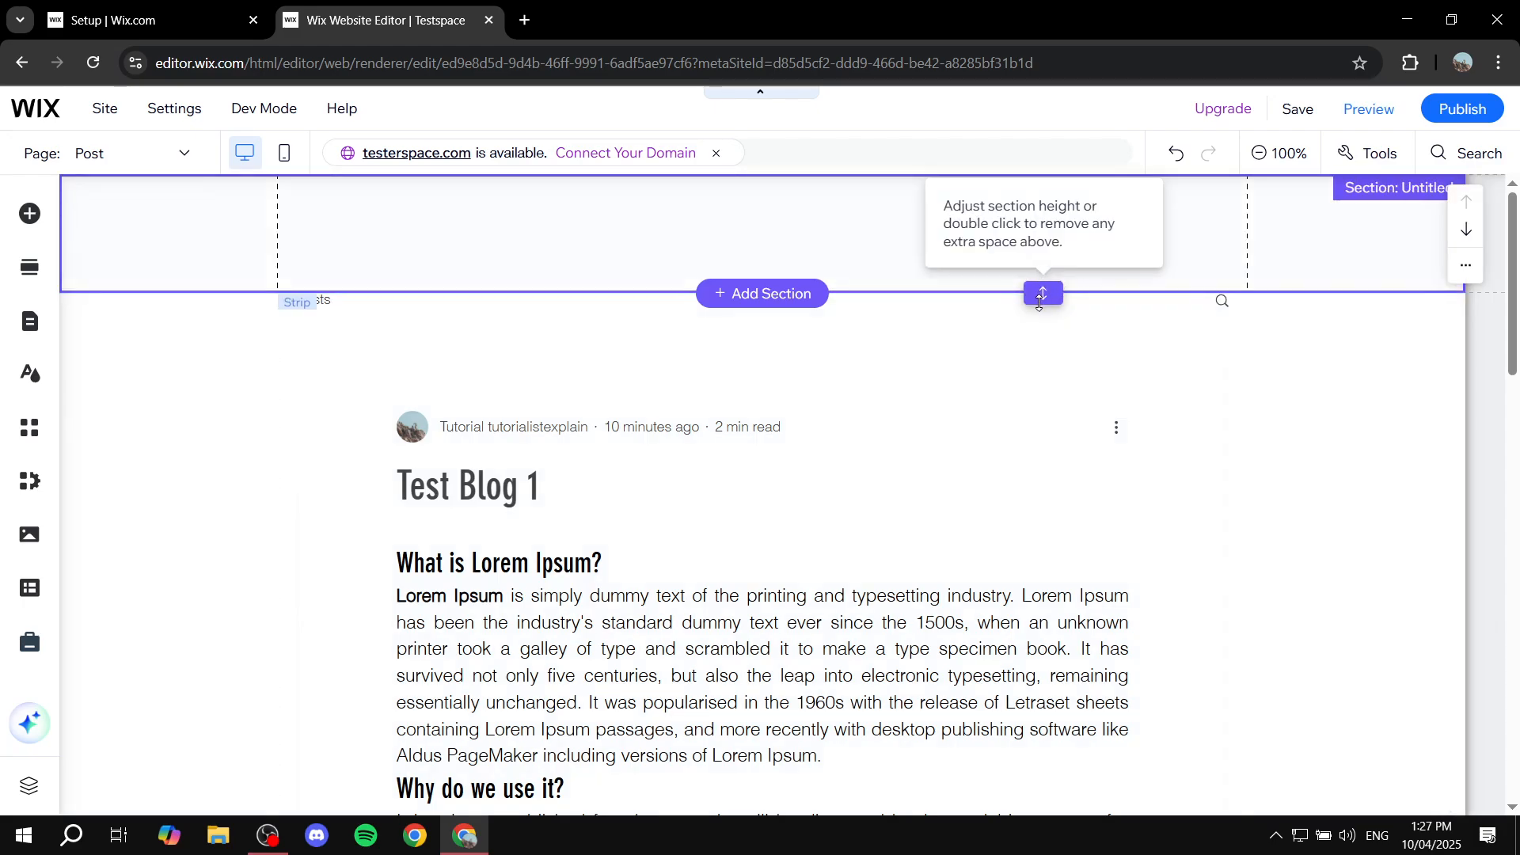
Step: Try the snowy mountain background on the strip and browse the other selected backgrounds
{"action": "left_click", "coordinate": [1044, 249]}
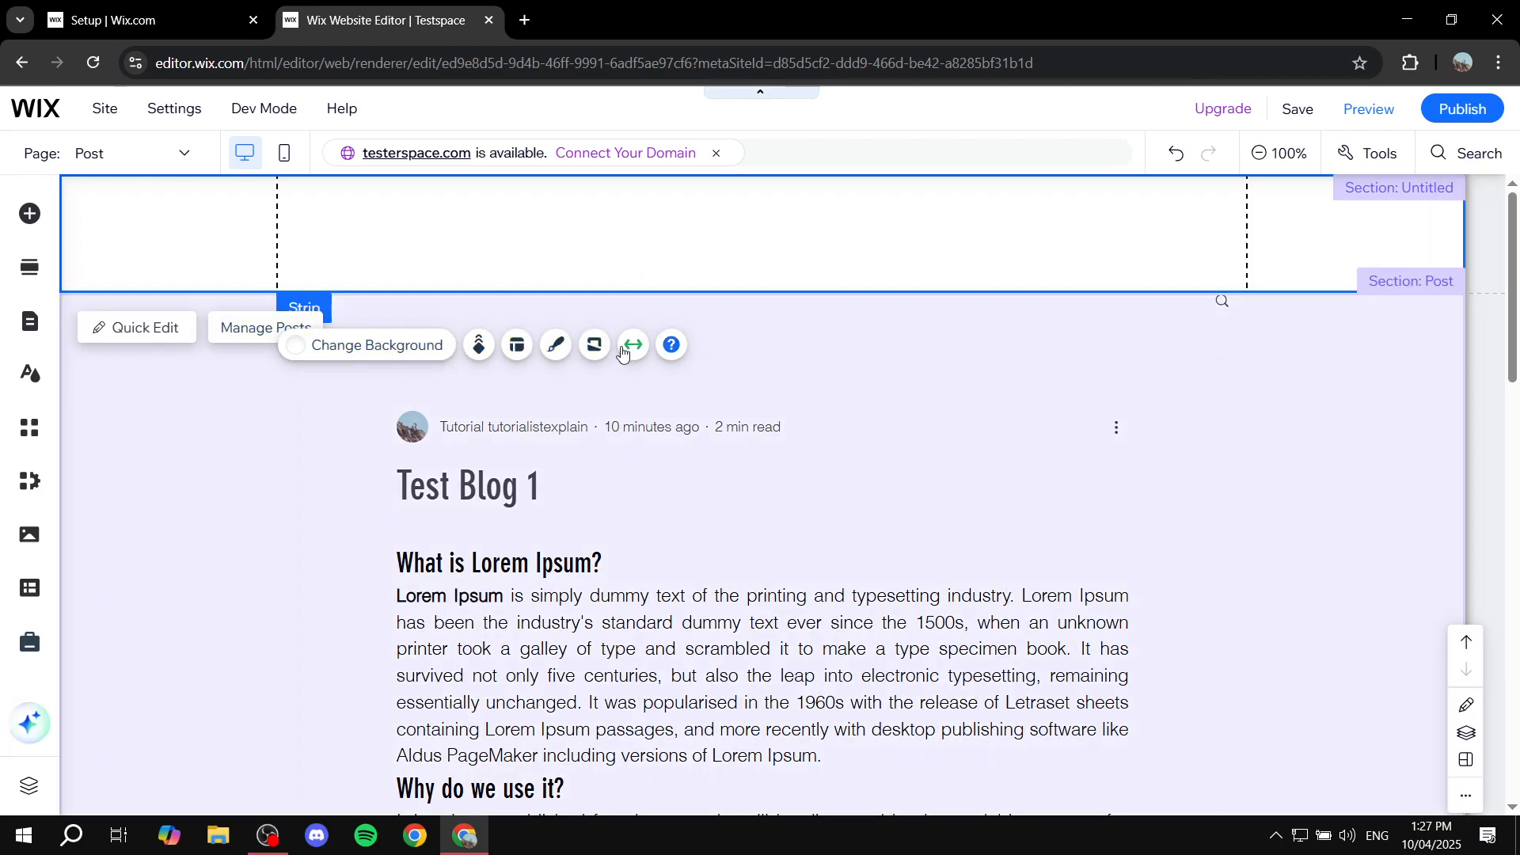
{"action": "left_click", "coordinate": [406, 356]}
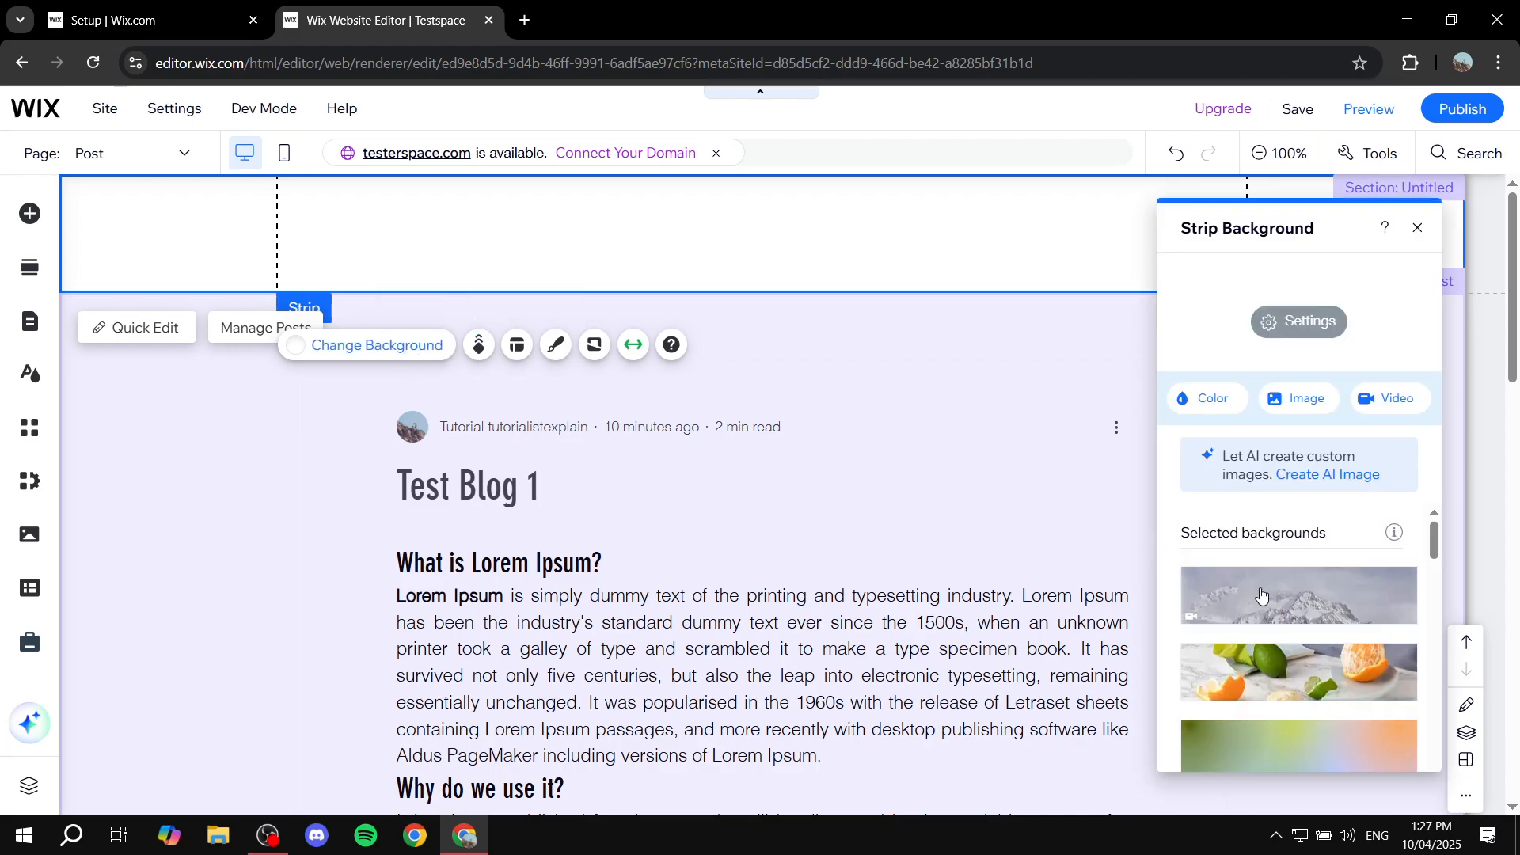
{"action": "left_click", "coordinate": [1262, 596]}
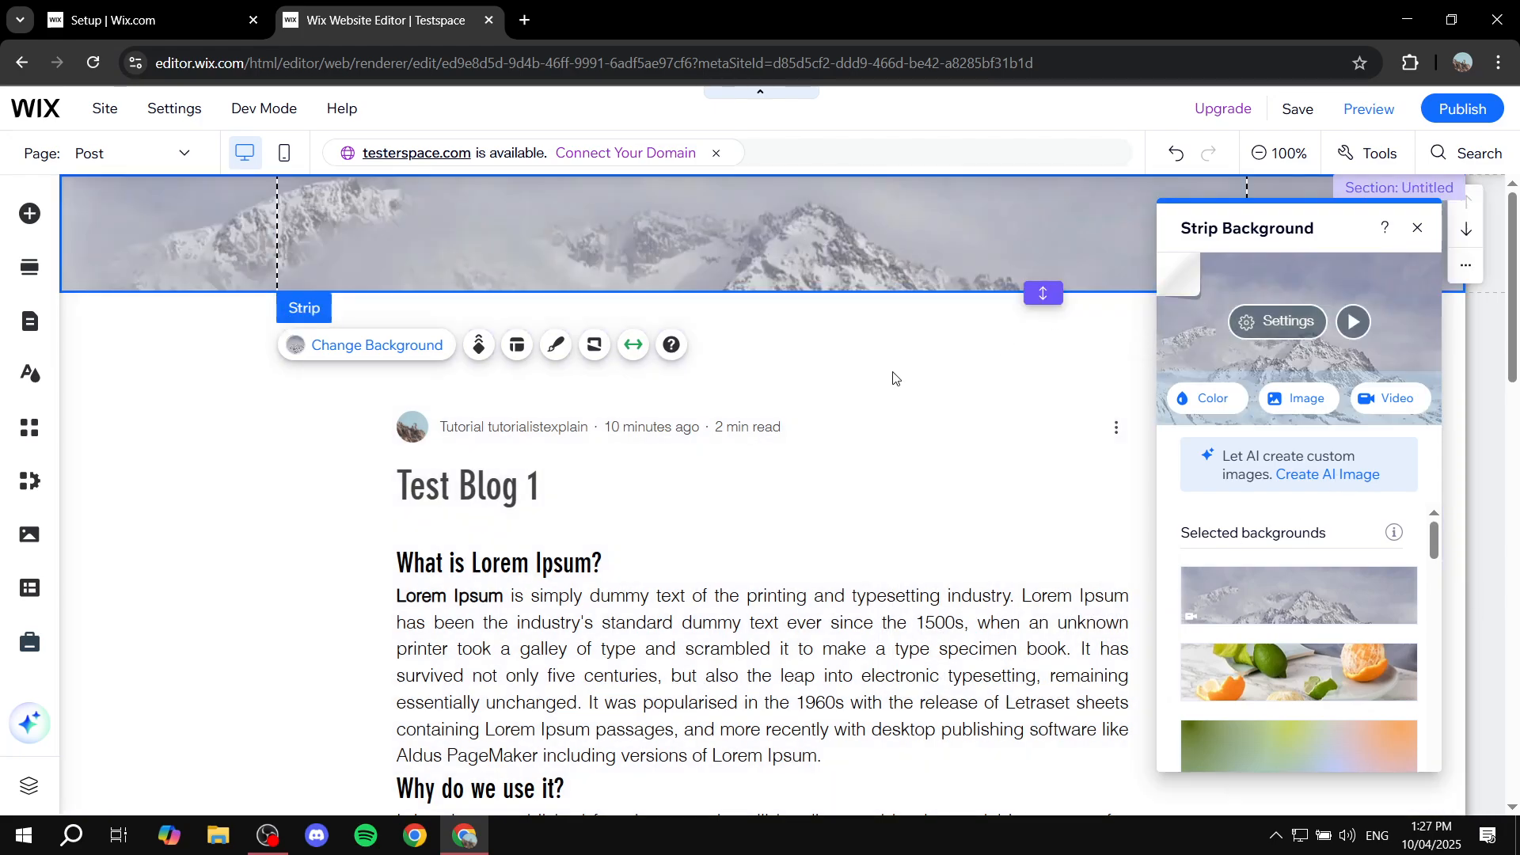
{"action": "scroll", "coordinate": [1289, 577], "scroll_direction": "down", "scroll_amount": 5}
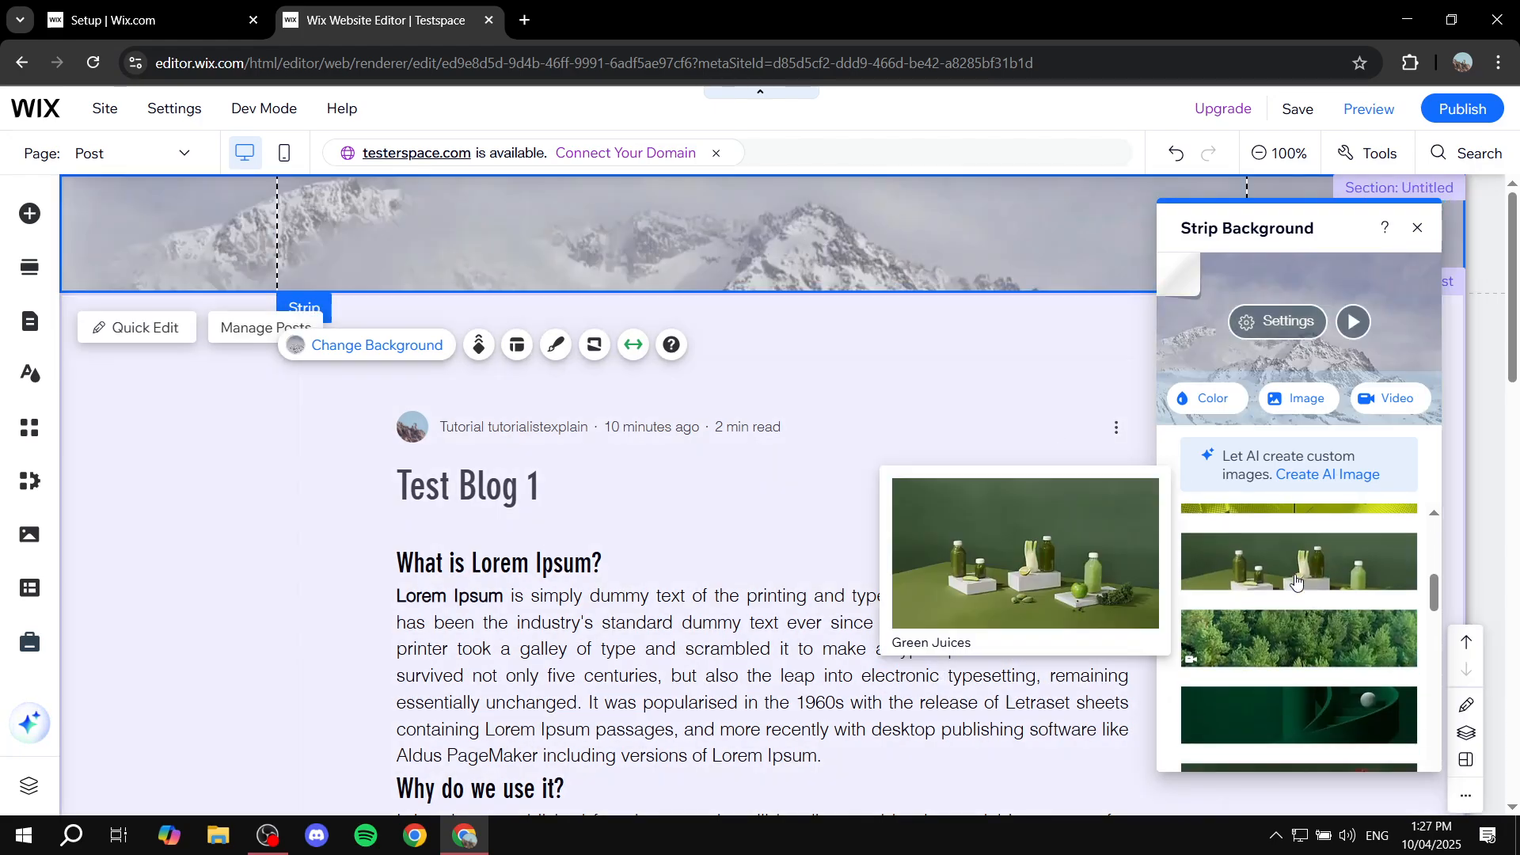
{"action": "scroll", "coordinate": [1299, 570], "scroll_direction": "up", "scroll_amount": 5}
Step: Set the strip's background to the white theme color (#FFFFFF)
{"action": "left_click", "coordinate": [1232, 405]}
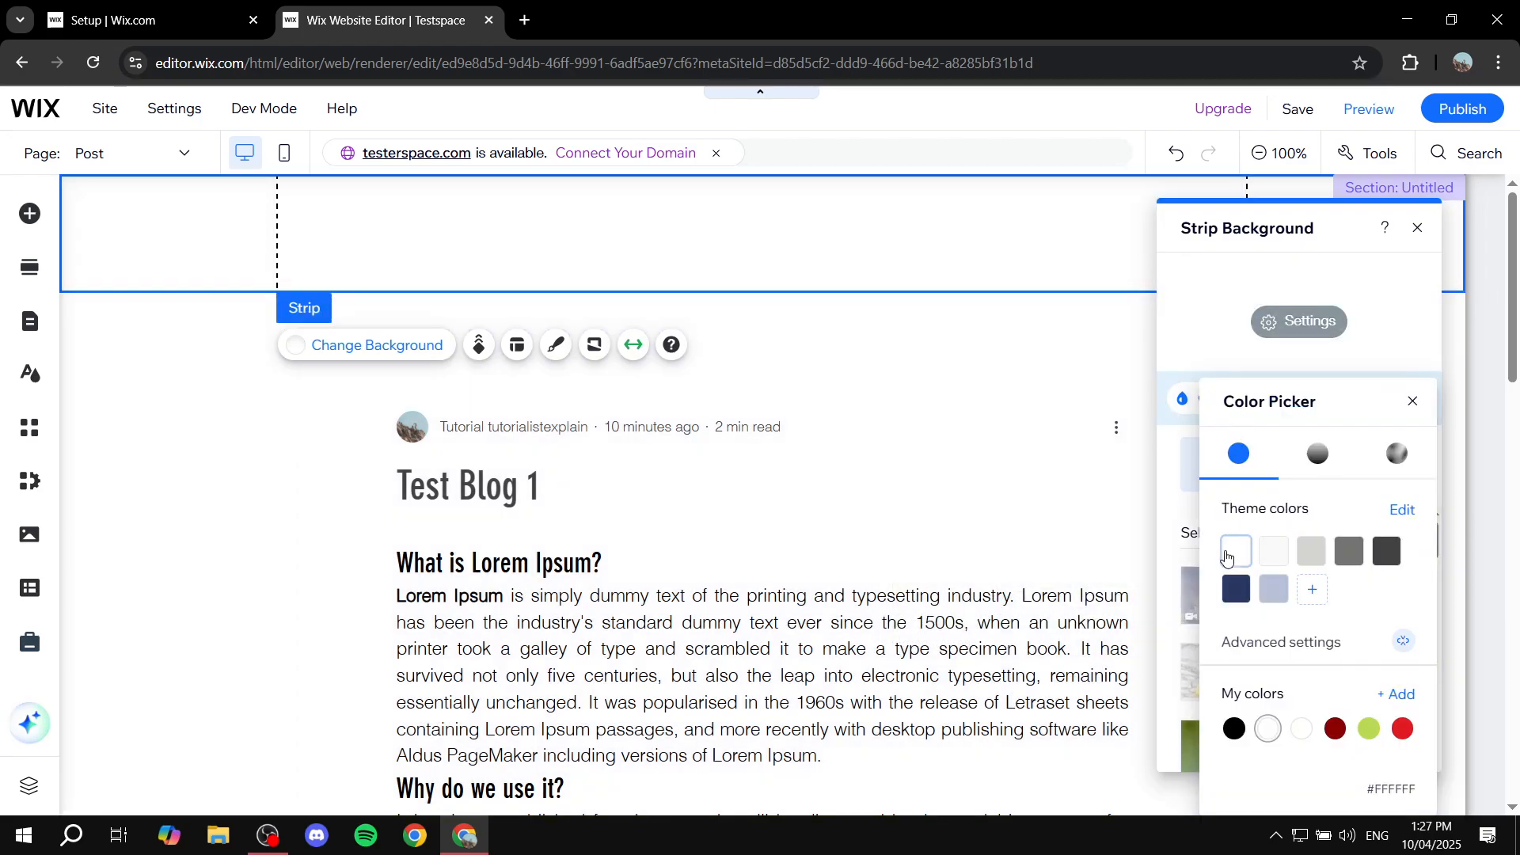
{"action": "left_click", "coordinate": [1226, 557]}
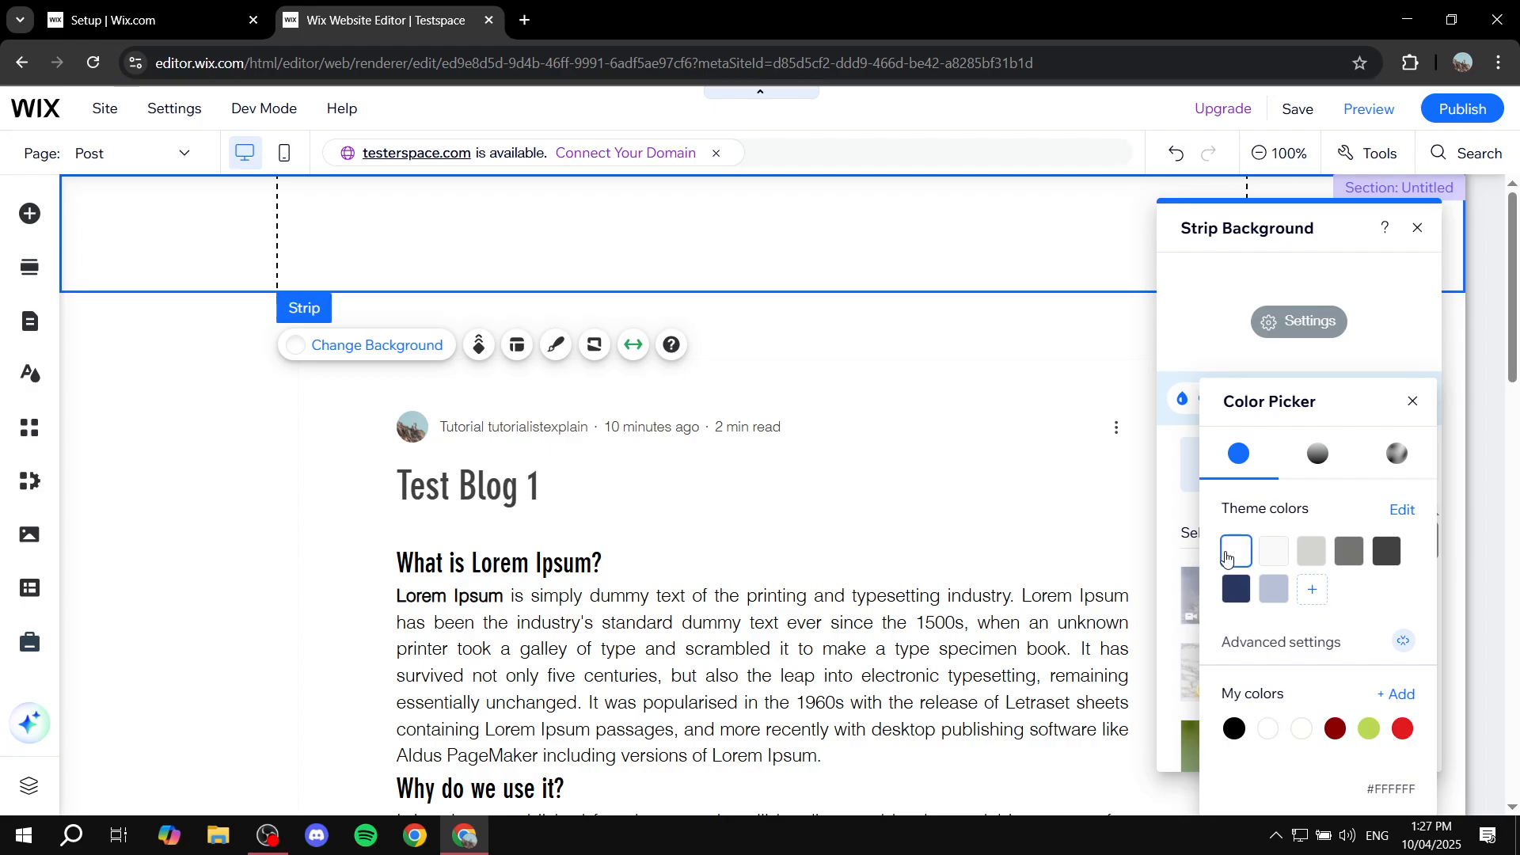
{"action": "left_click", "coordinate": [1411, 403]}
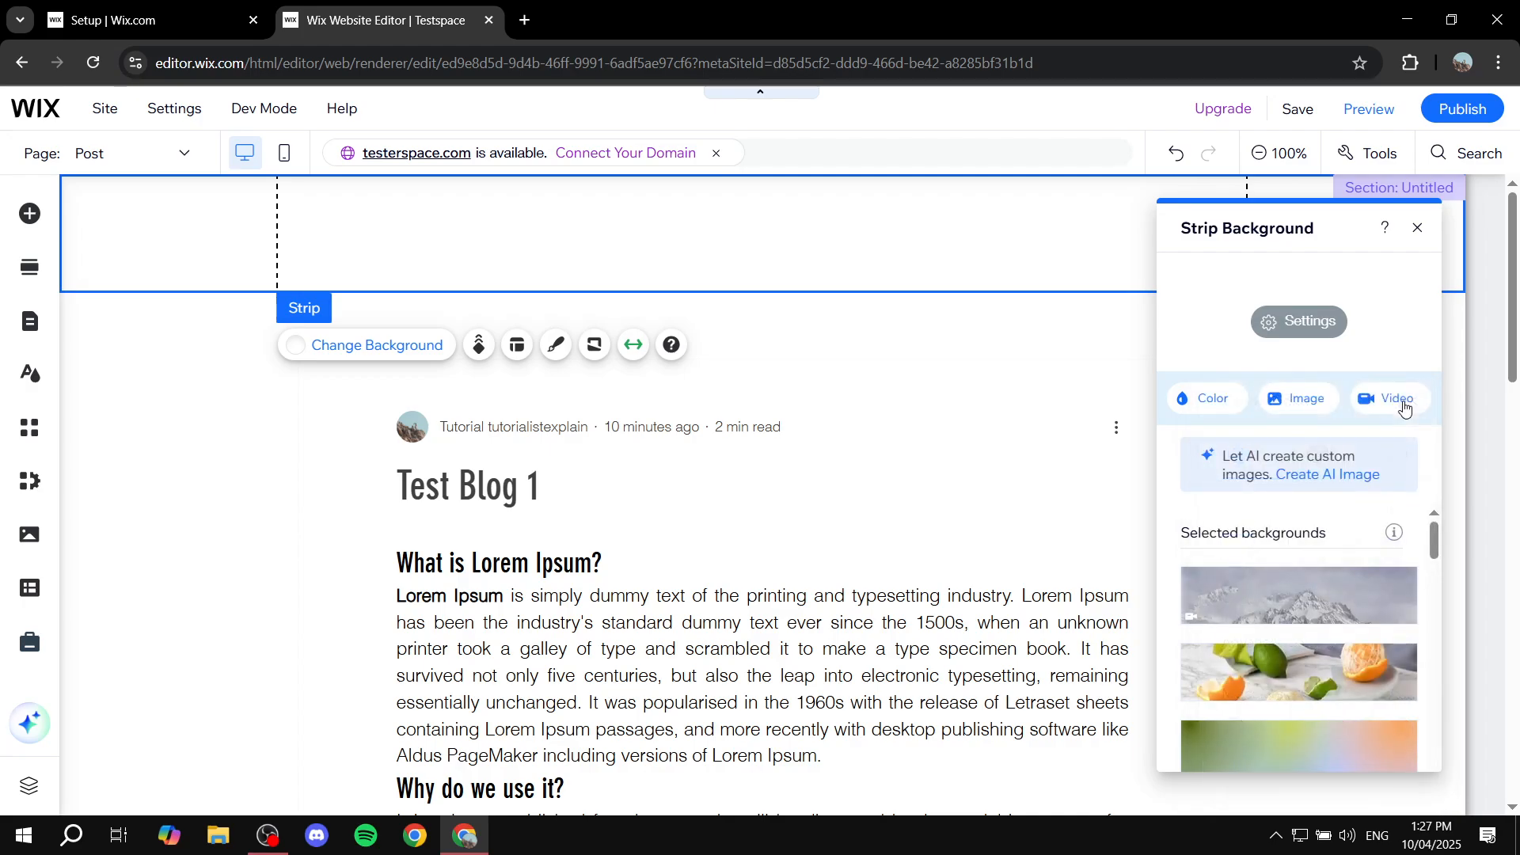
Step: View the Wix media images available for the strip's background, then close the background settings
{"action": "left_click", "coordinate": [1321, 403]}
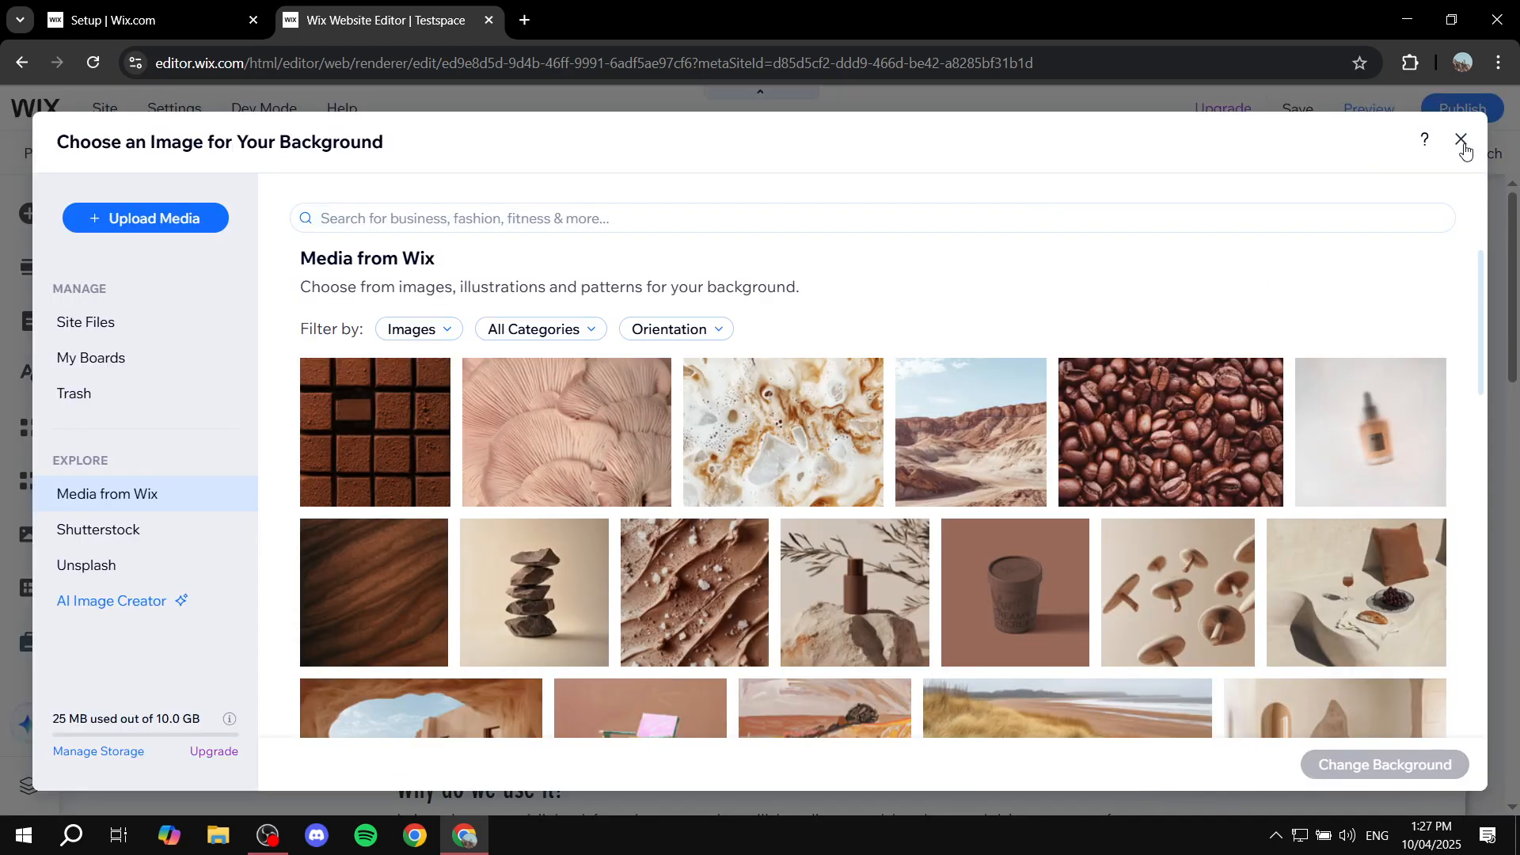
{"action": "left_click", "coordinate": [1463, 141]}
{"action": "left_click", "coordinate": [1422, 230]}
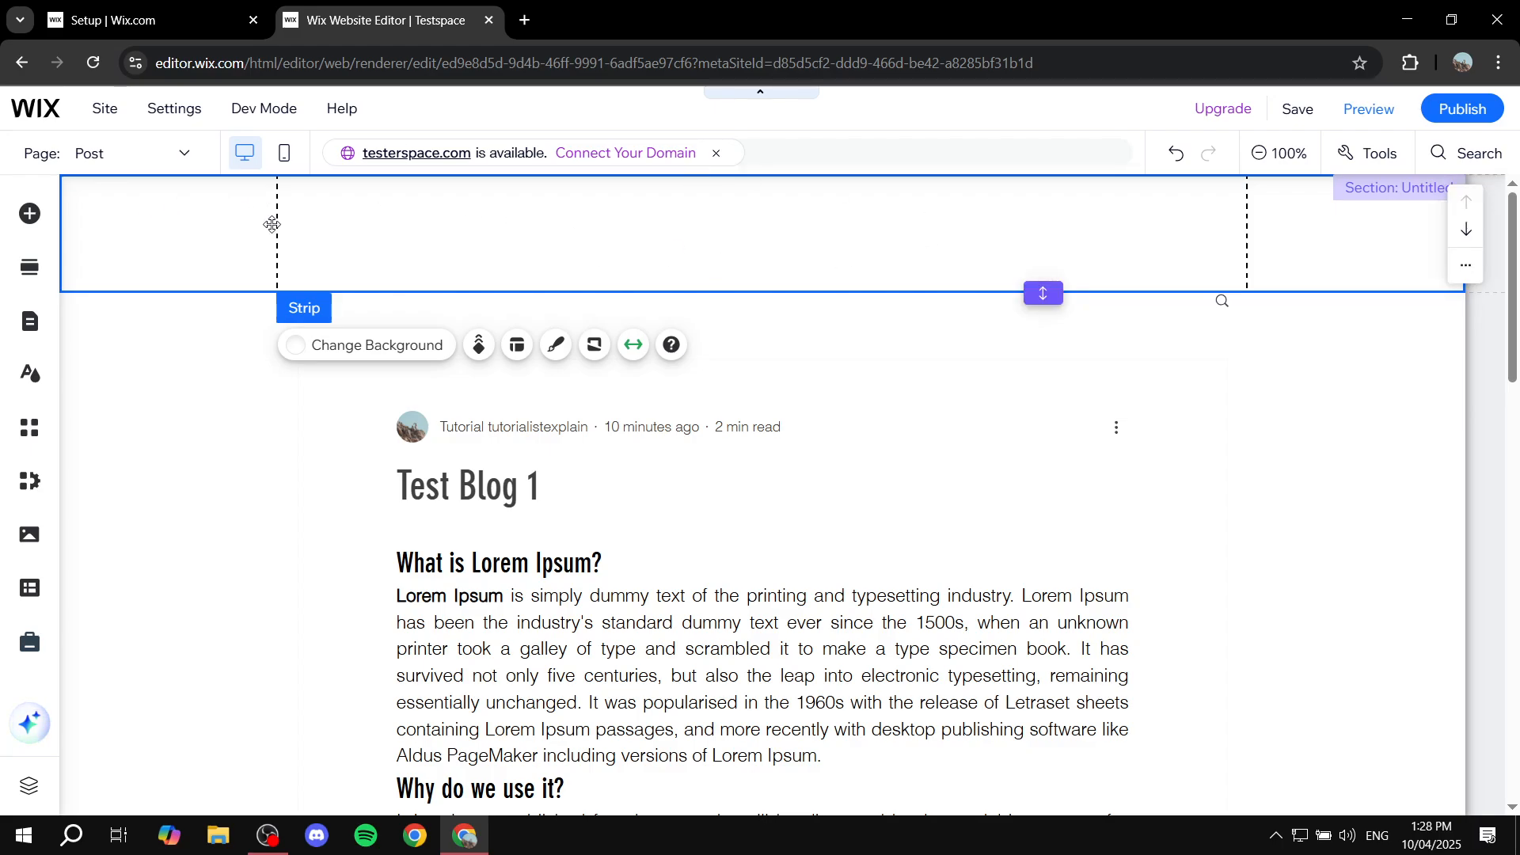
Step: Add a Heading 3 text to the strip, widen it to span both gridlines, and nudge it upward
{"action": "left_click", "coordinate": [24, 212]}
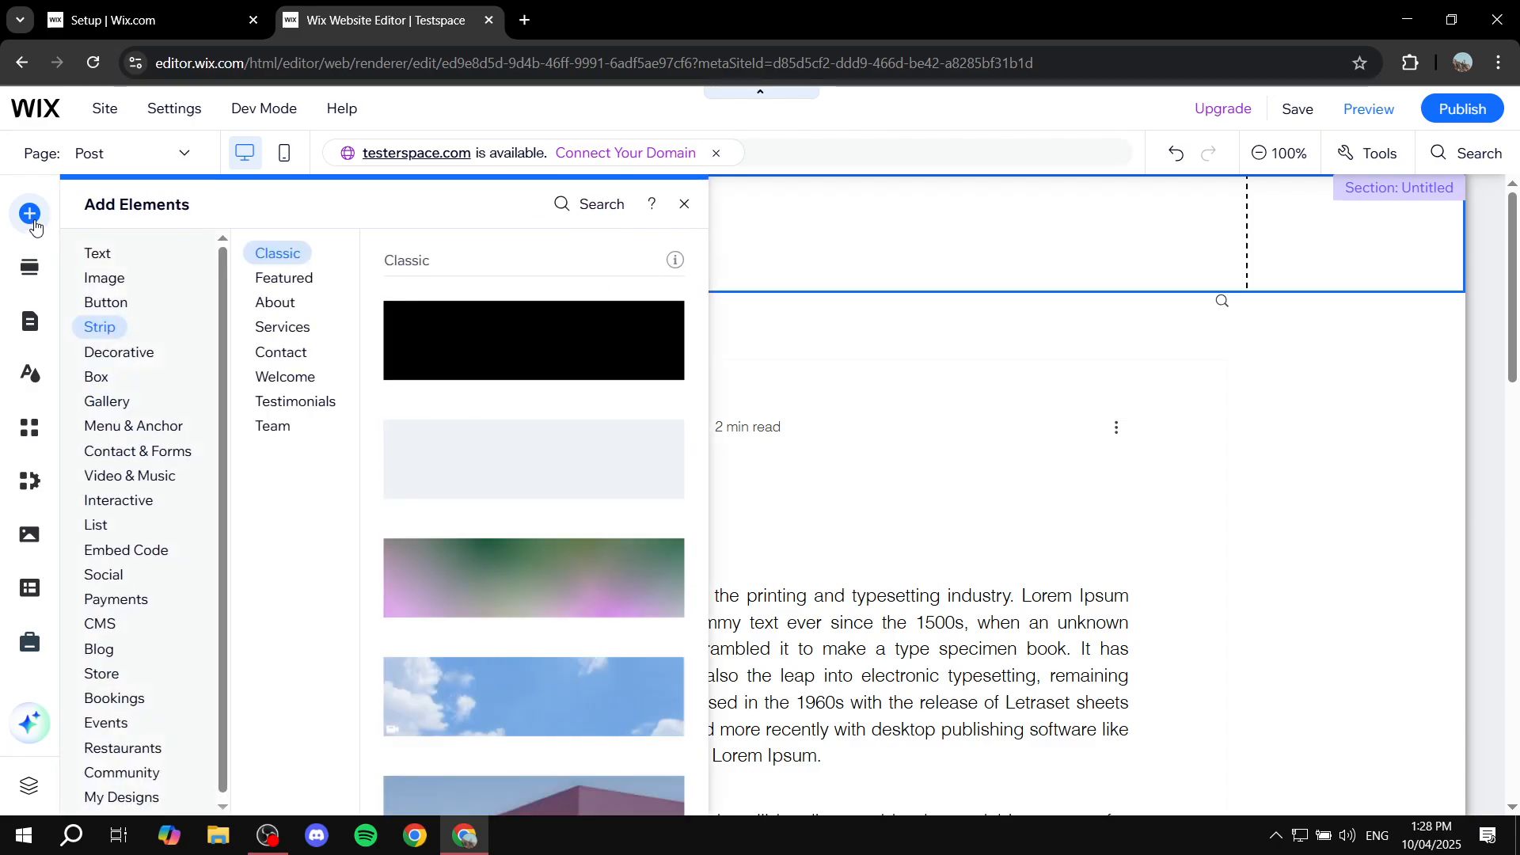
{"action": "left_click", "coordinate": [98, 255]}
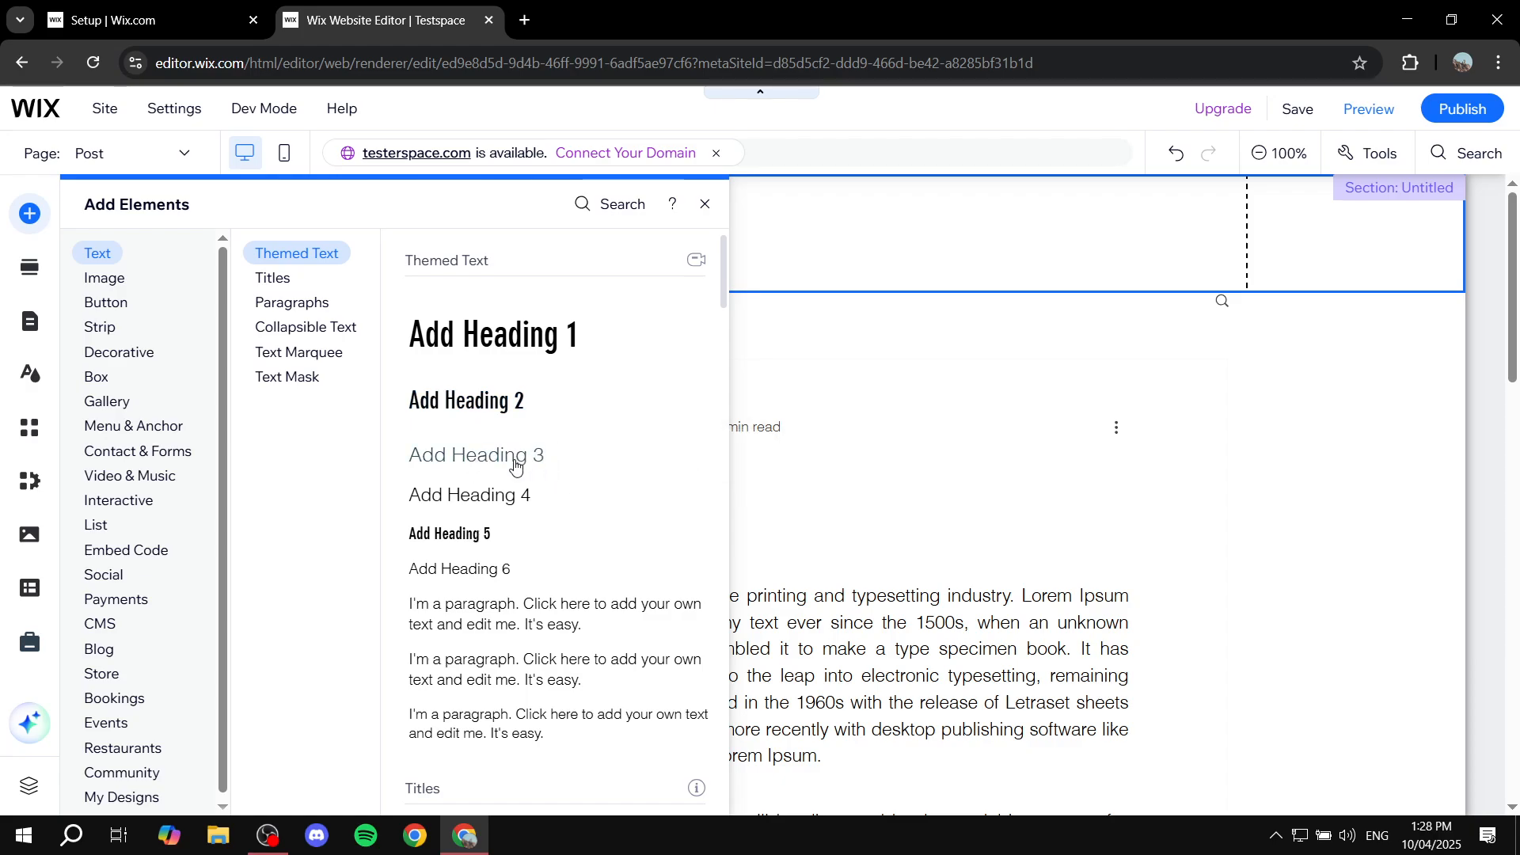
{"action": "left_click_drag", "start_coordinate": [653, 434], "coordinate": [835, 255]}
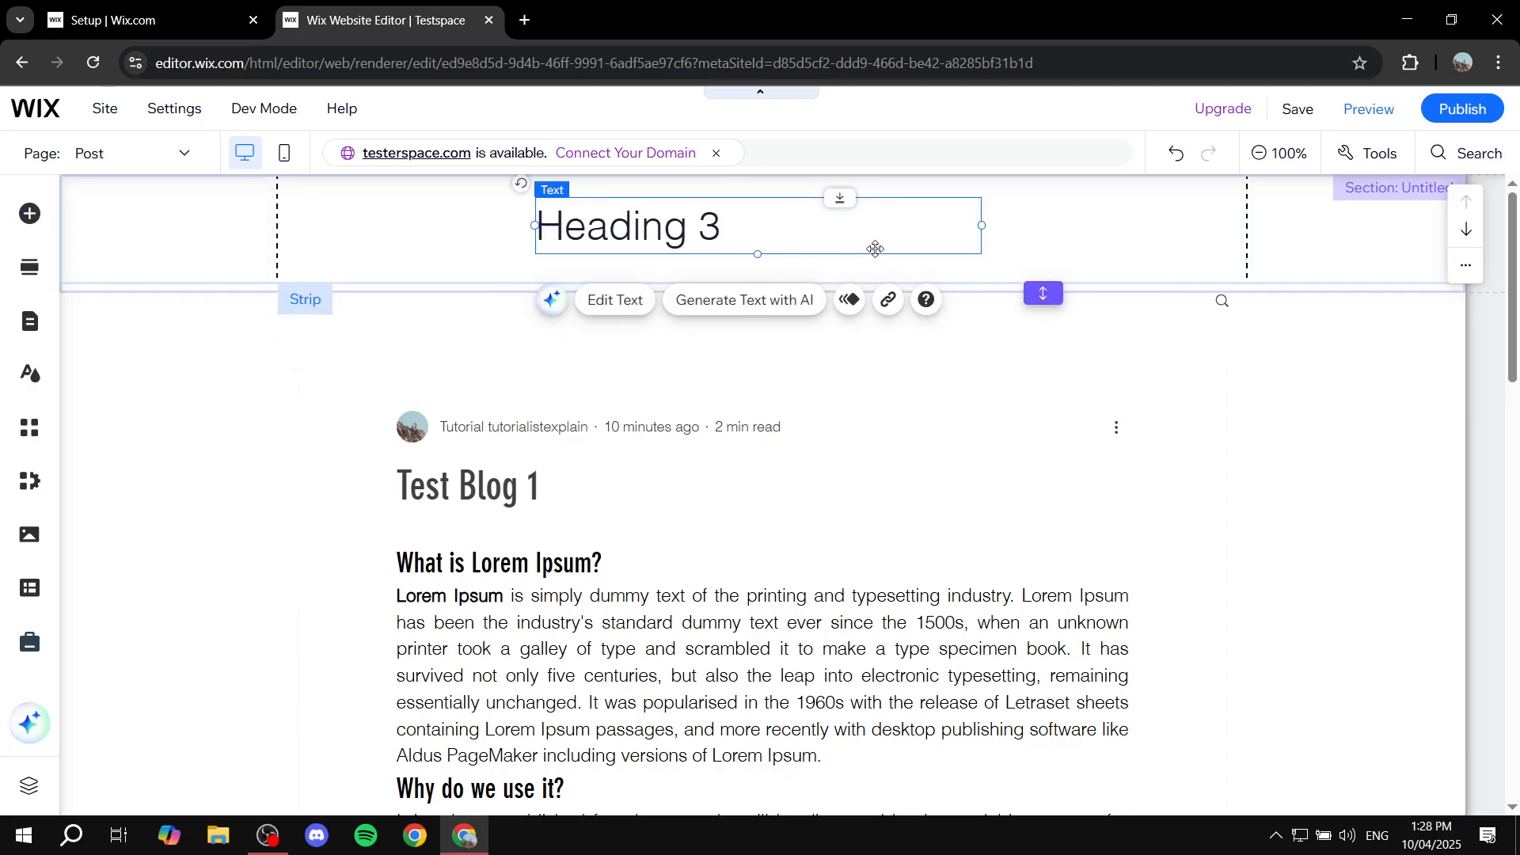
{"action": "left_click_drag", "start_coordinate": [980, 226], "coordinate": [1243, 228]}
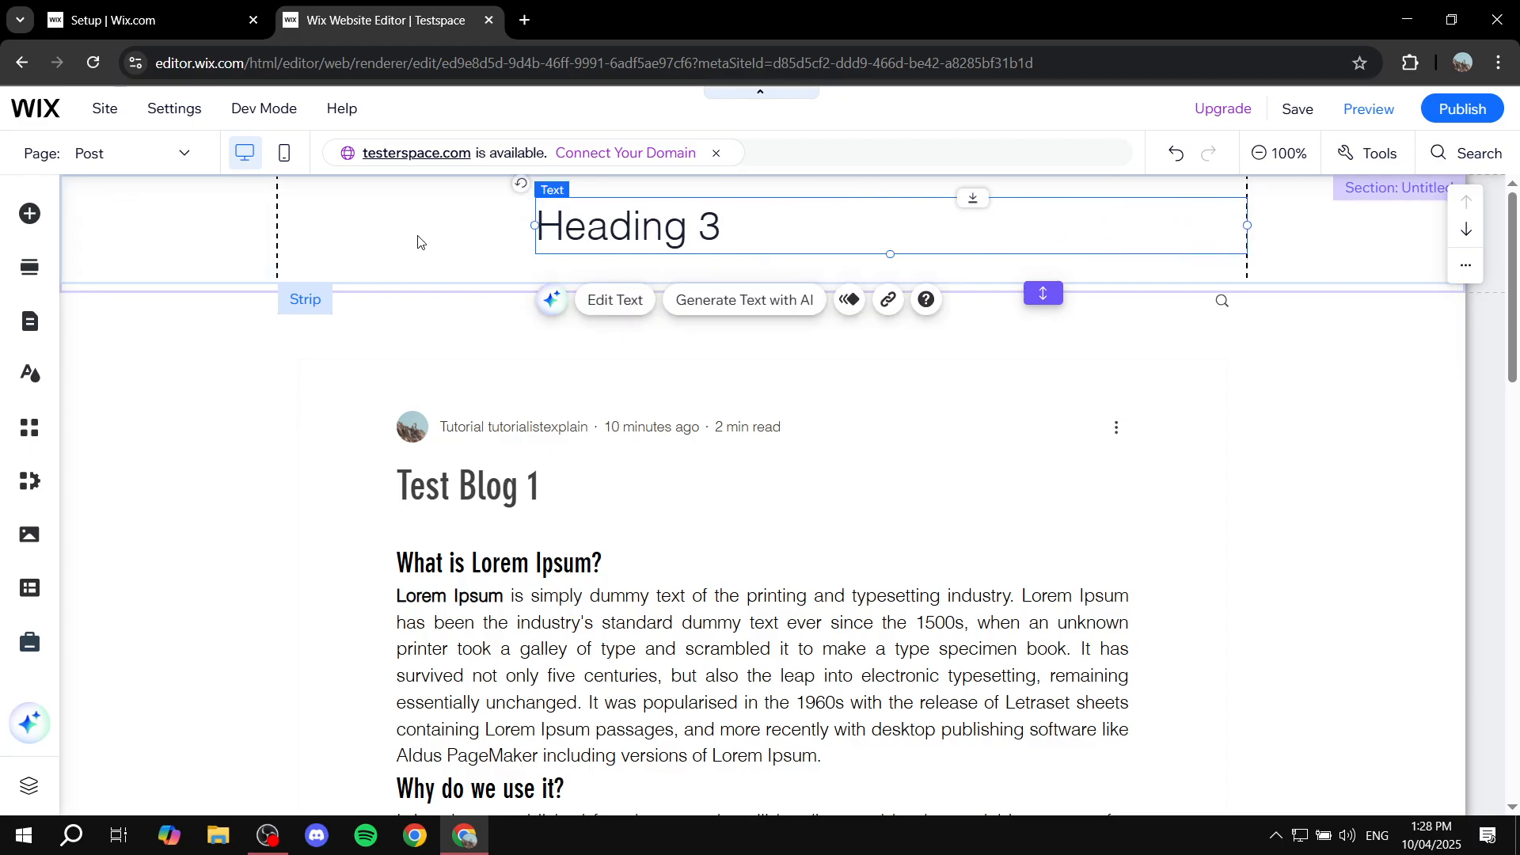
{"action": "left_click_drag", "start_coordinate": [532, 226], "coordinate": [277, 225]}
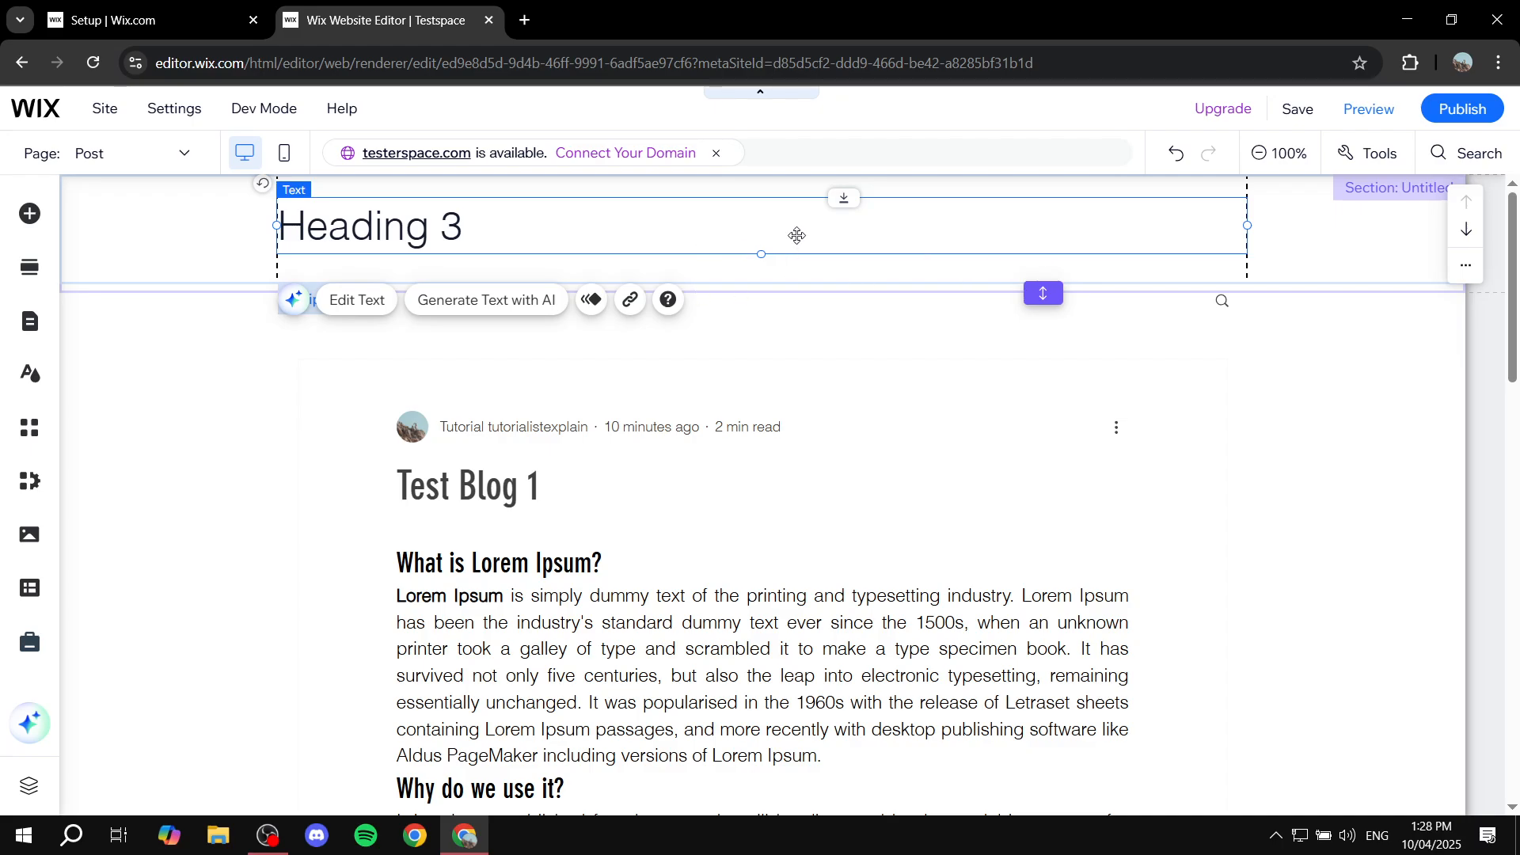
{"action": "left_click_drag", "start_coordinate": [797, 236], "coordinate": [802, 222]}
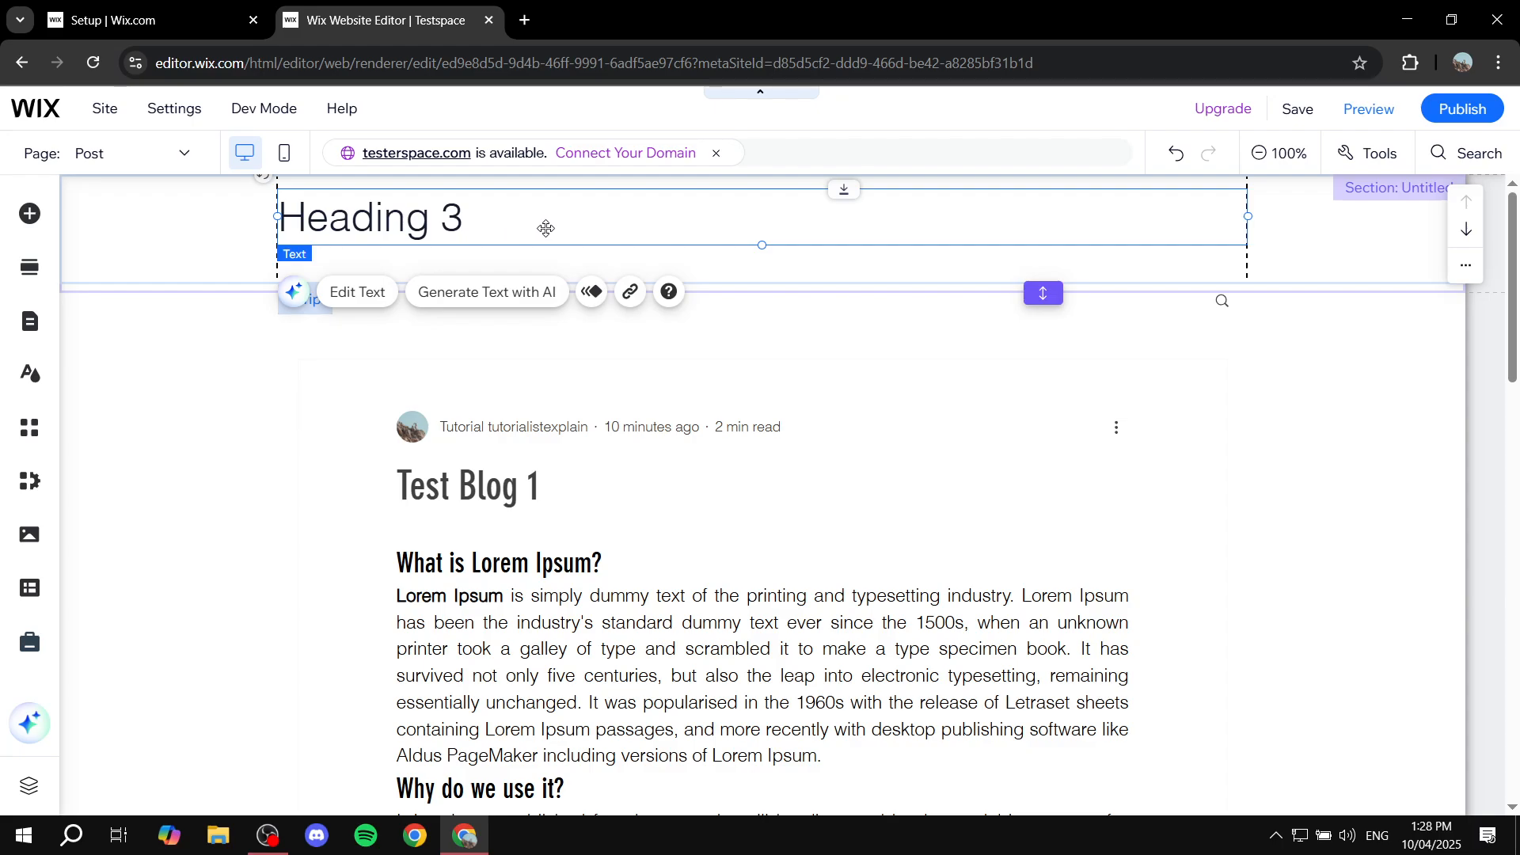
Step: Replace the heading's text with "This is a test banner text" and center-align it
{"action": "double_click", "coordinate": [547, 228]}
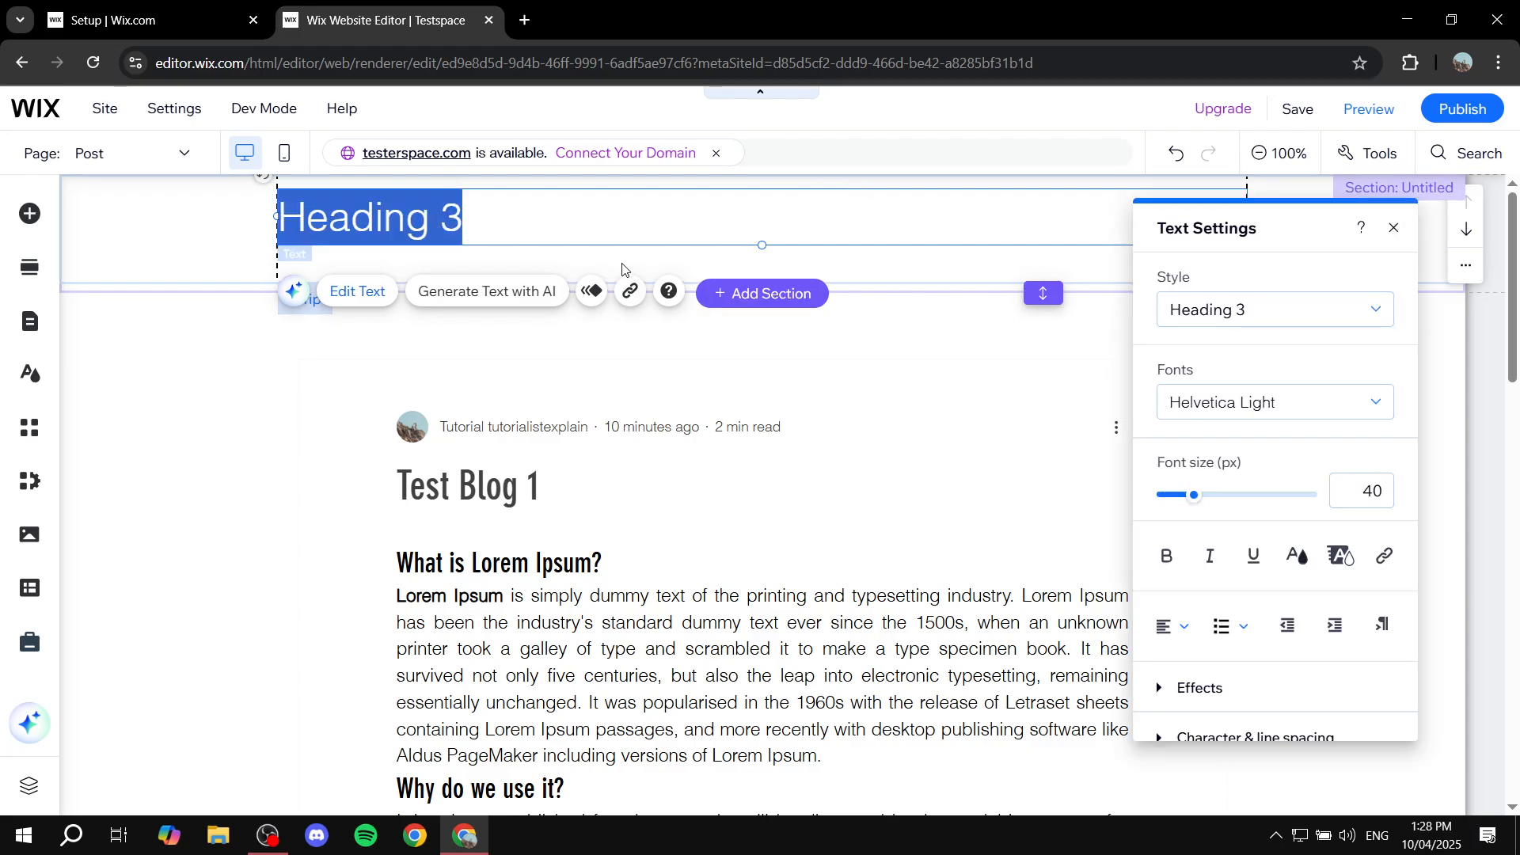
{"action": "type", "text": "This is a te"}
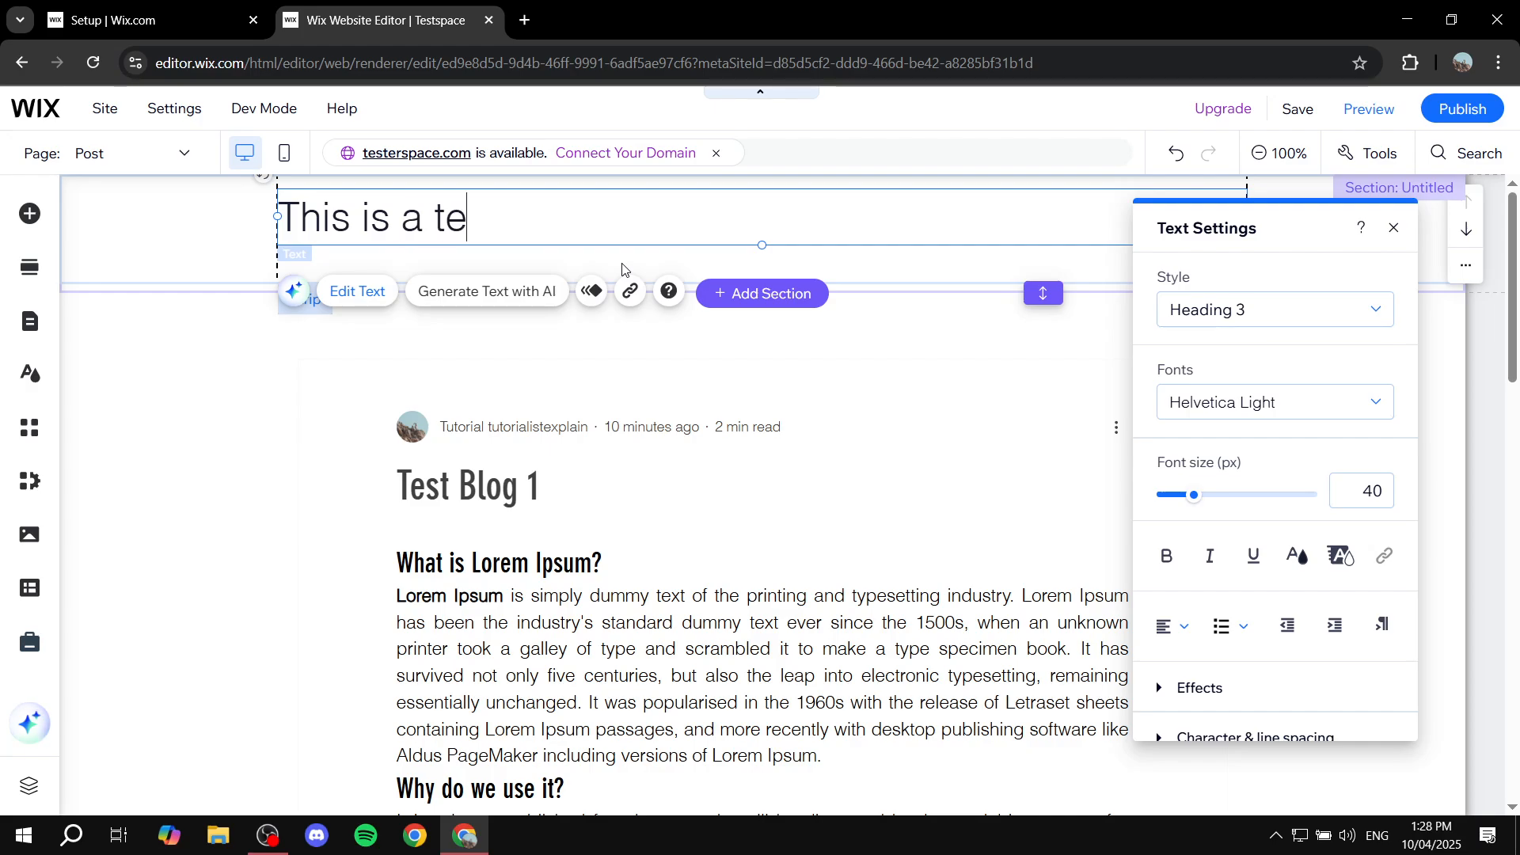
{"action": "type", "text": "st banner text"}
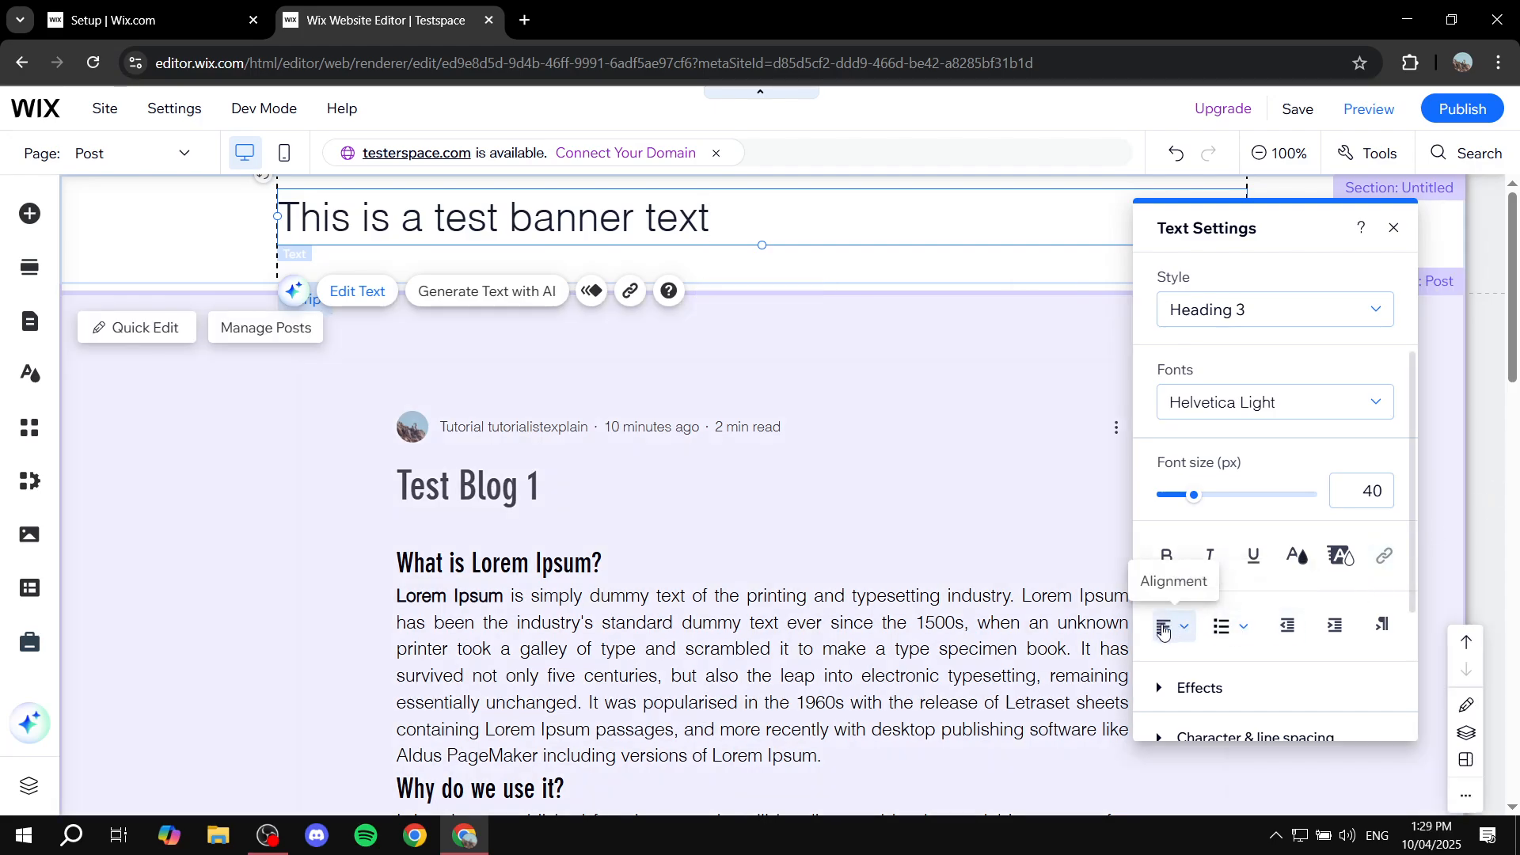
{"action": "left_click", "coordinate": [1163, 629]}
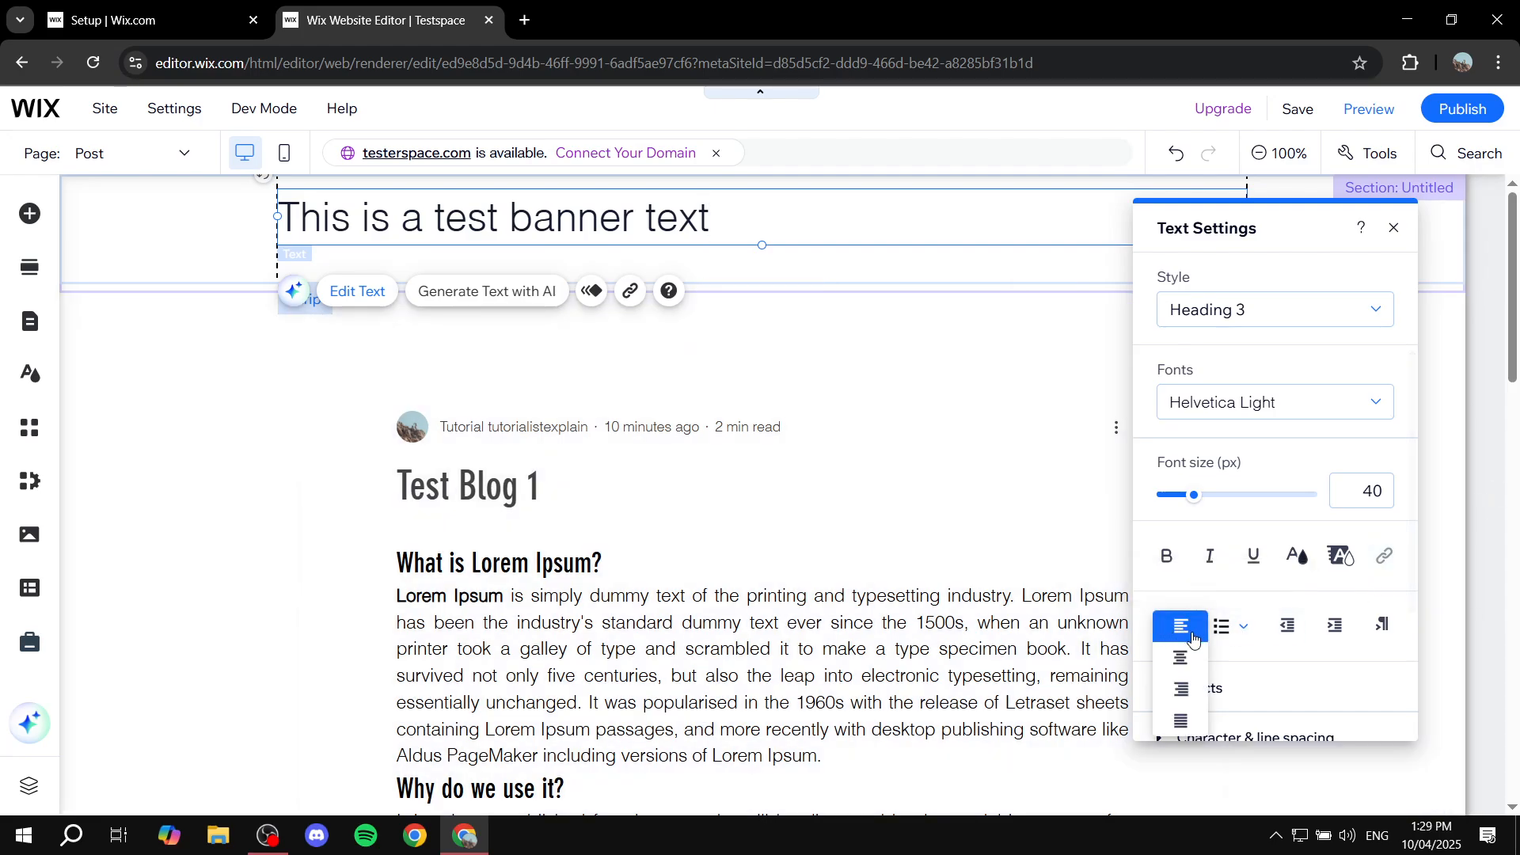
{"action": "left_click", "coordinate": [1179, 658]}
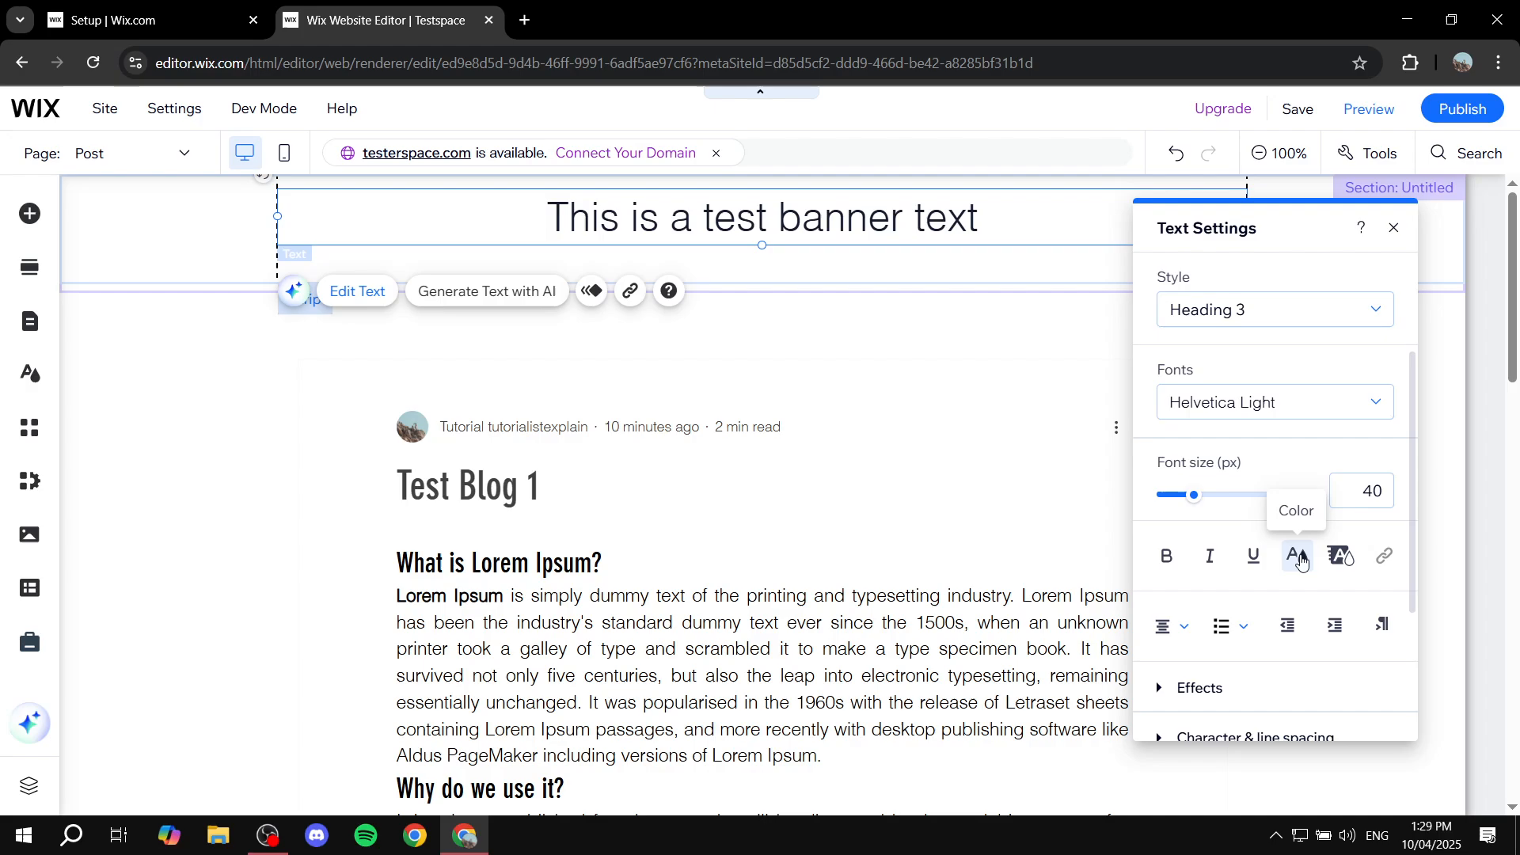
{"action": "scroll", "coordinate": [1297, 627], "scroll_direction": "down", "scroll_amount": 3}
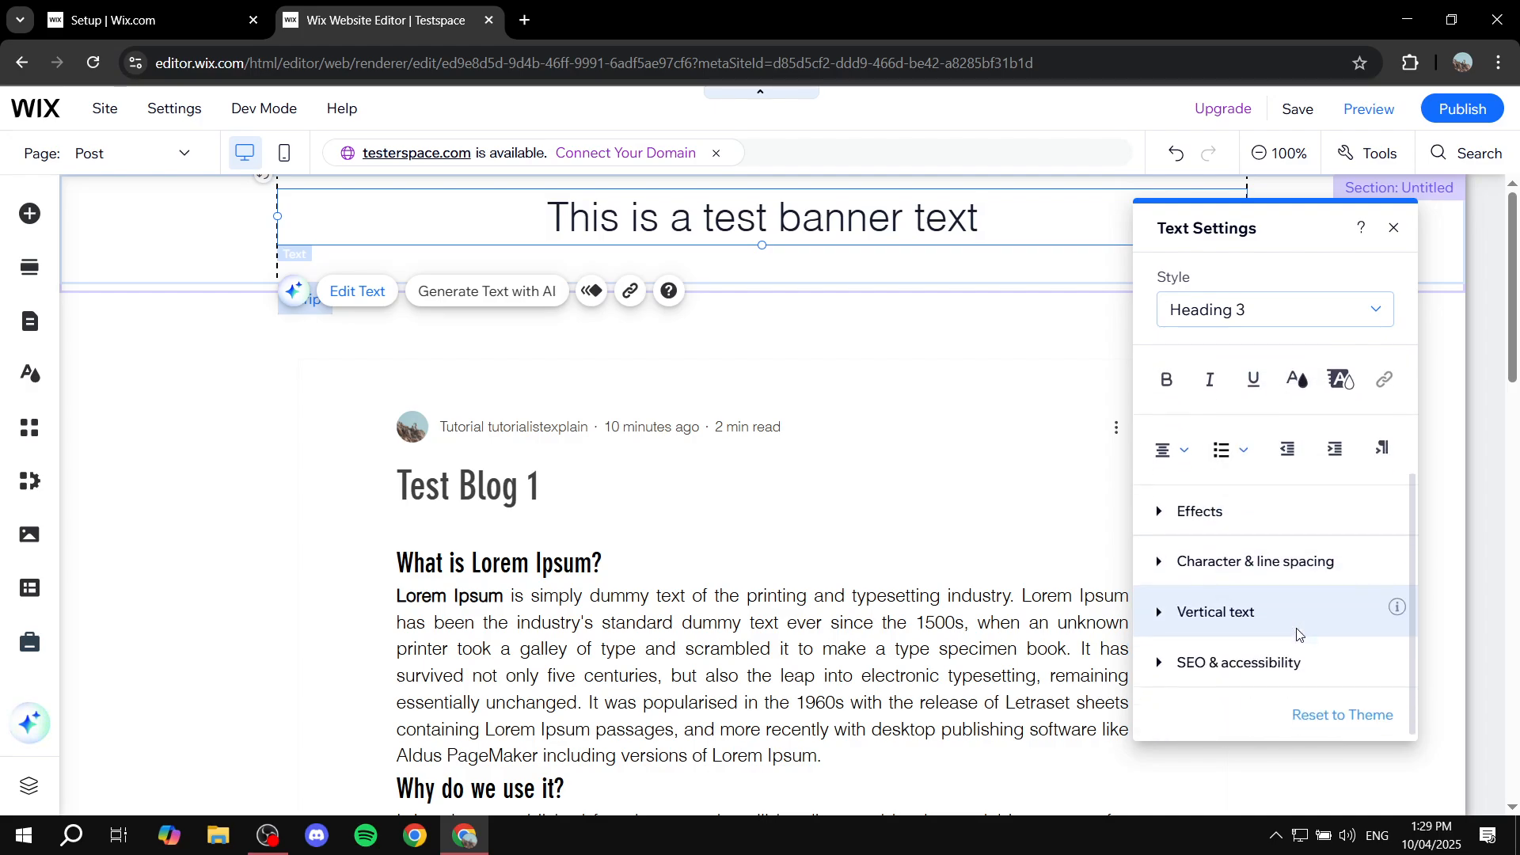
{"action": "scroll", "coordinate": [1282, 668], "scroll_direction": "up", "scroll_amount": 3}
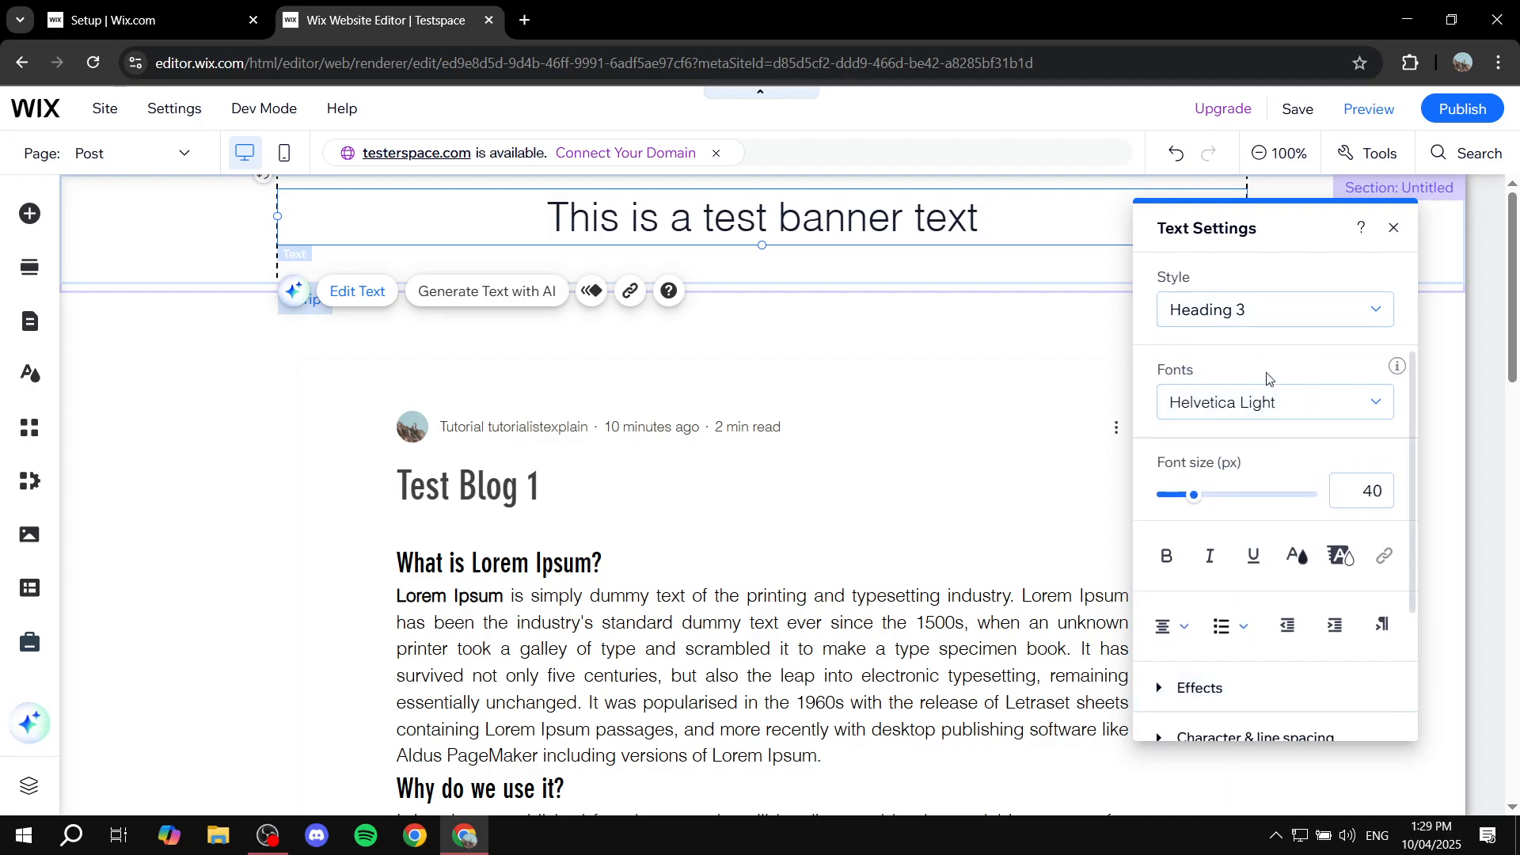
{"action": "left_click", "coordinate": [1393, 228]}
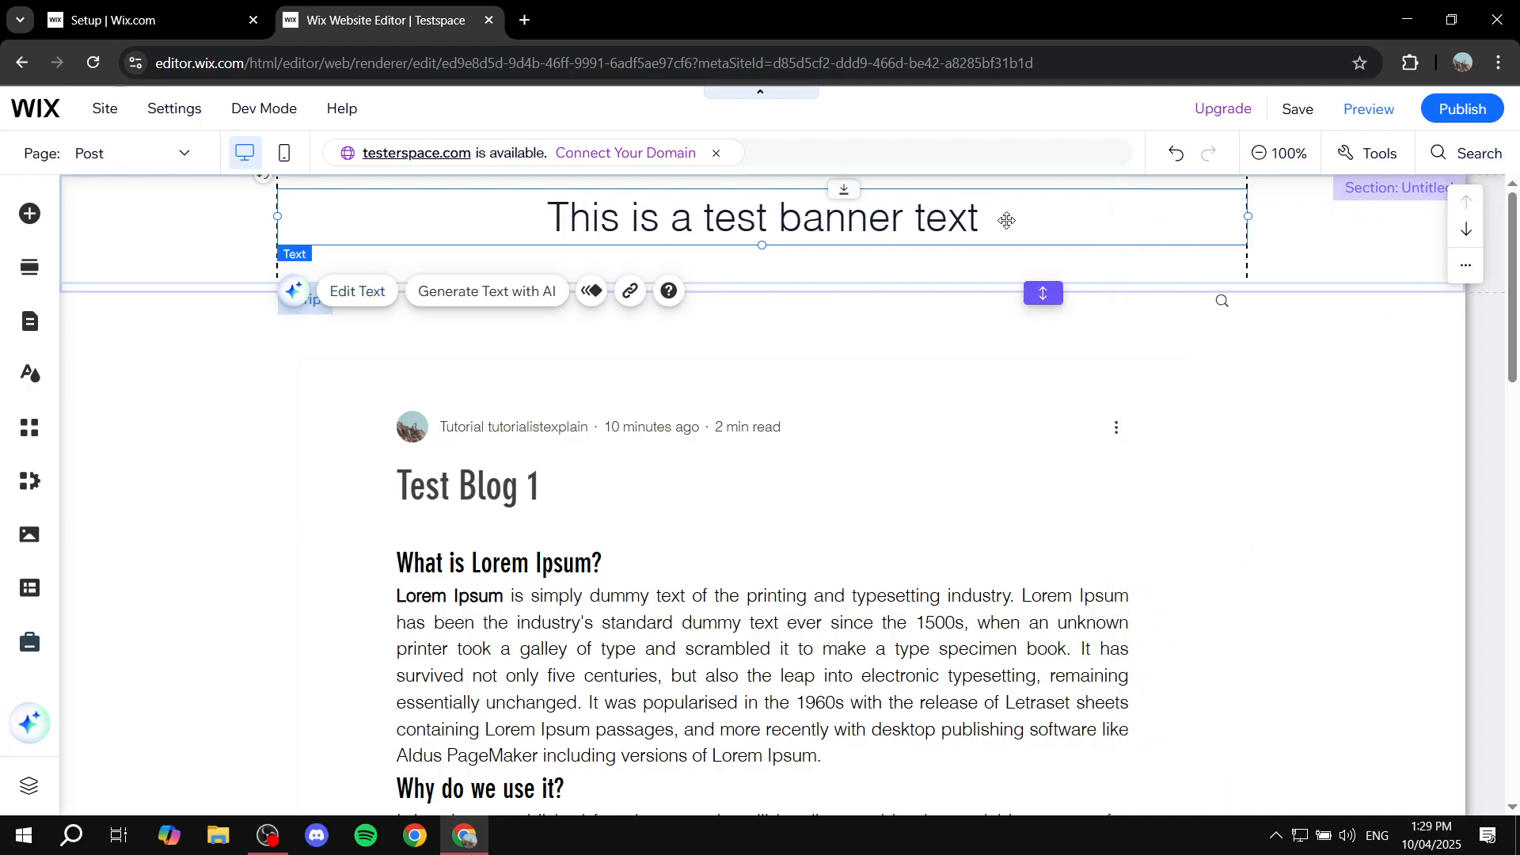
Step: Move the banner text to the strip's upper edge and make the strip and its section taller with no gap beneath
{"action": "left_click_drag", "start_coordinate": [1007, 221], "coordinate": [1004, 204]}
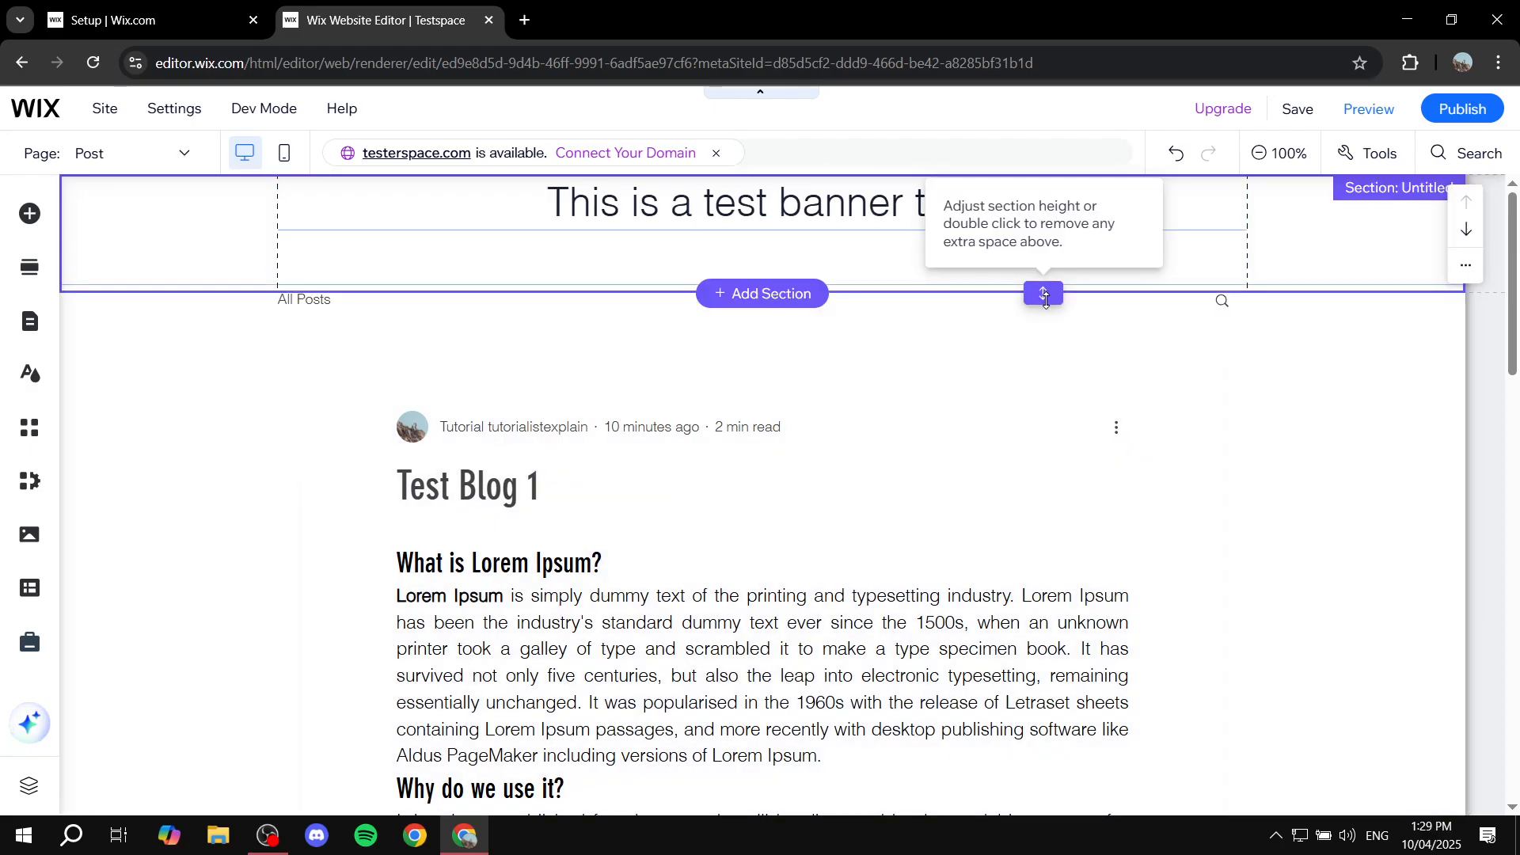
{"action": "left_click_drag", "start_coordinate": [1045, 300], "coordinate": [1045, 327]}
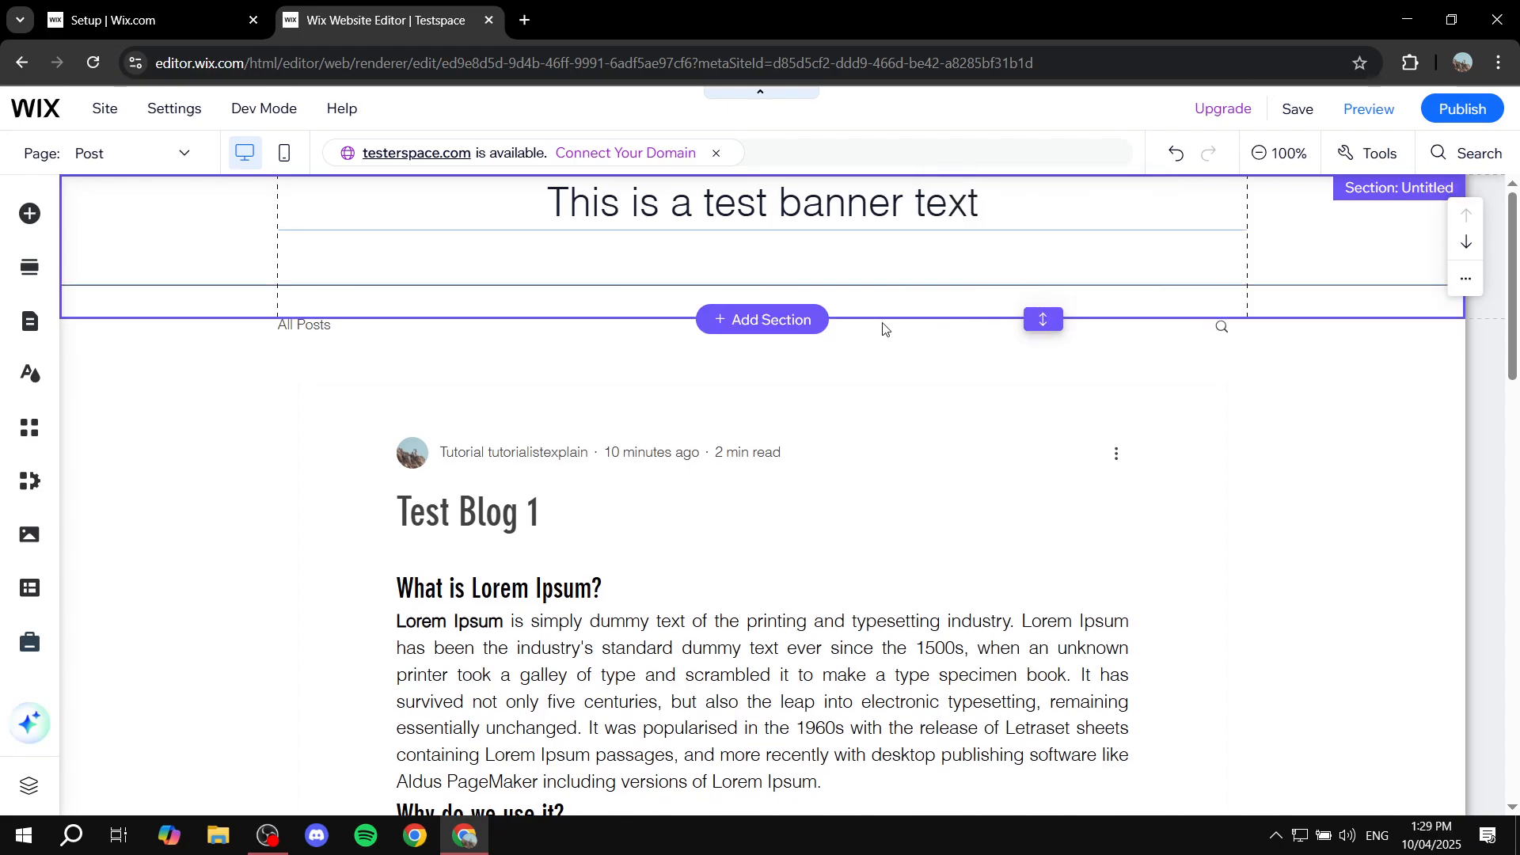
{"action": "left_click", "coordinate": [831, 289]}
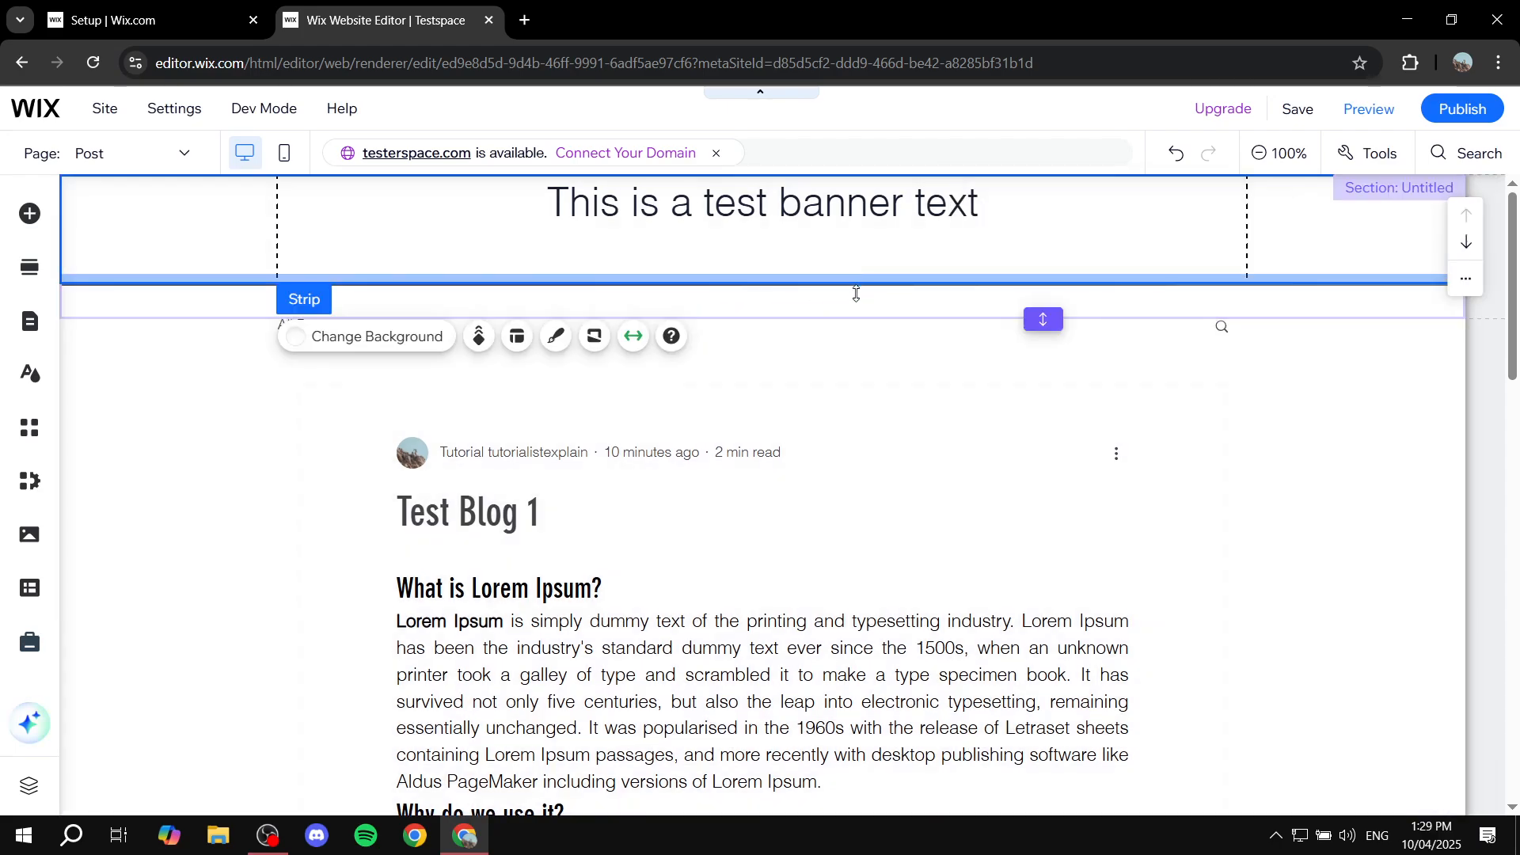
{"action": "left_click_drag", "start_coordinate": [856, 293], "coordinate": [852, 330]}
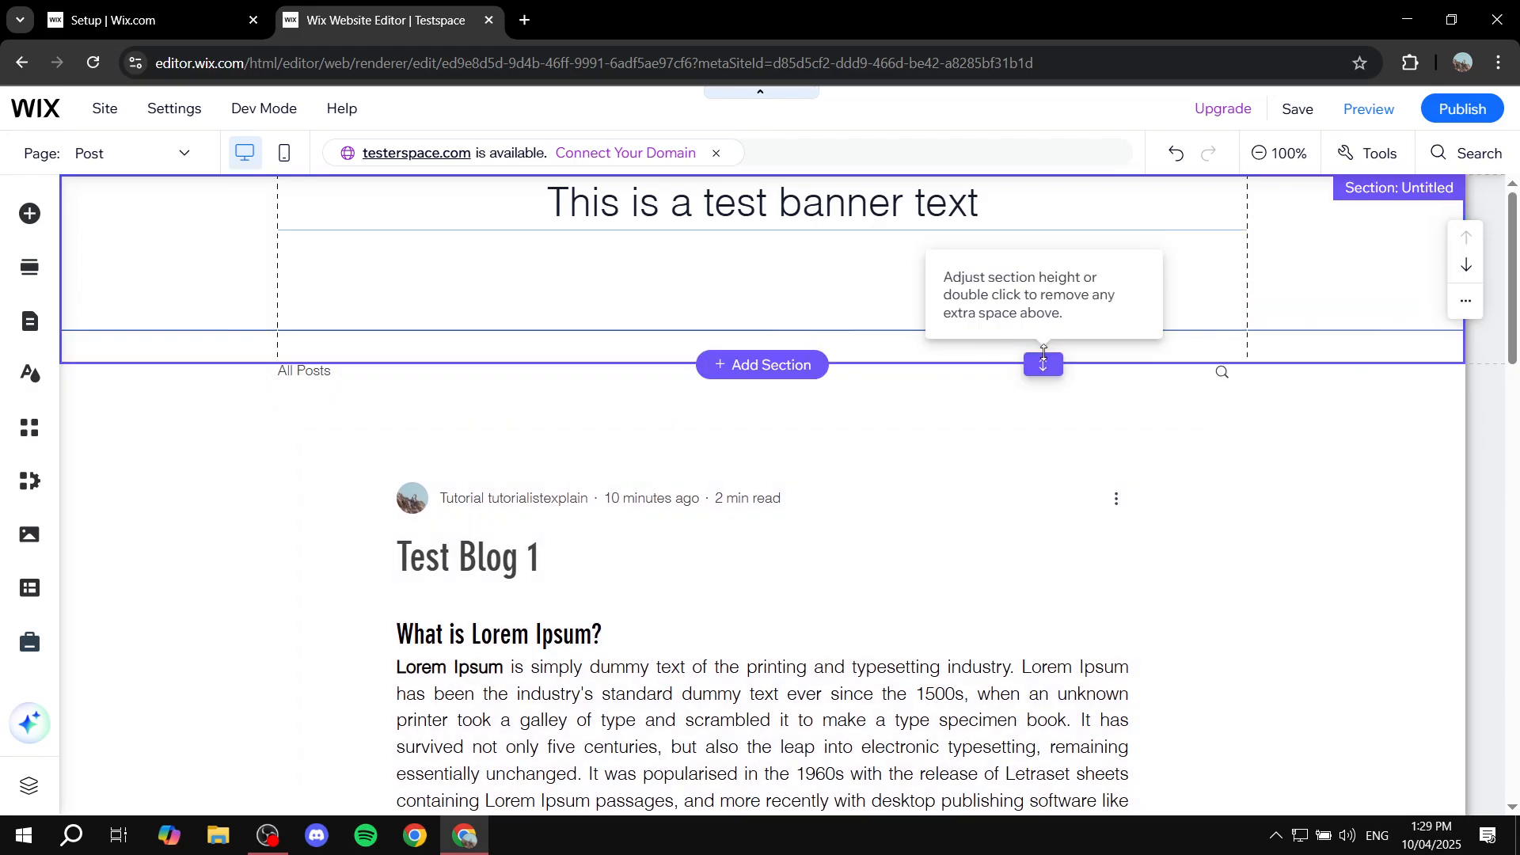
{"action": "left_click_drag", "start_coordinate": [1044, 354], "coordinate": [1044, 328]}
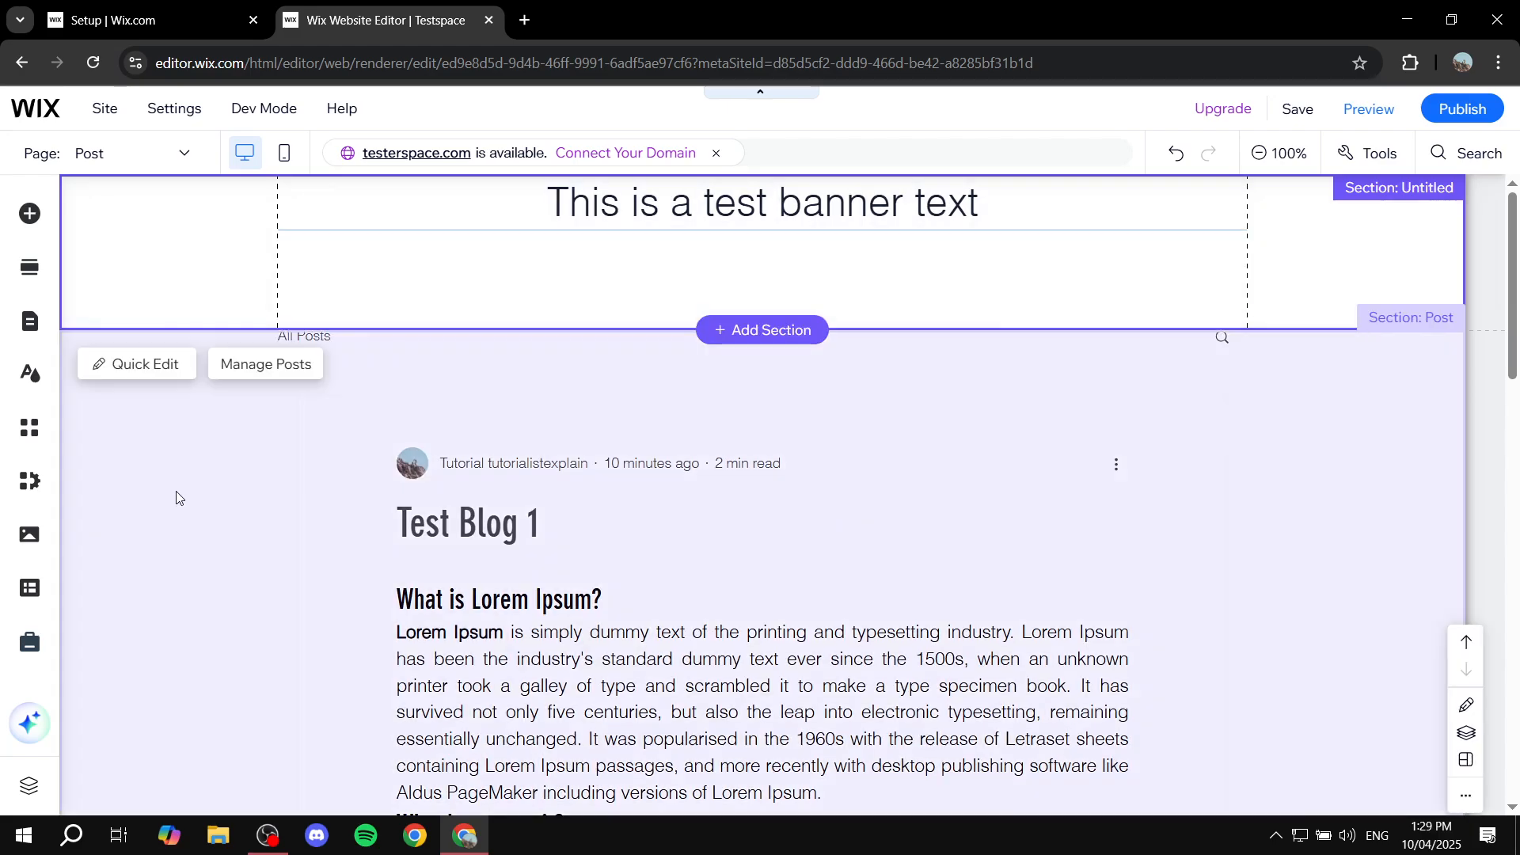
Step: Upload Colors.jpg from the computer to the site files and add the dark red Colors.png image to the page
{"action": "left_click", "coordinate": [31, 214]}
{"action": "left_click", "coordinate": [101, 299]}
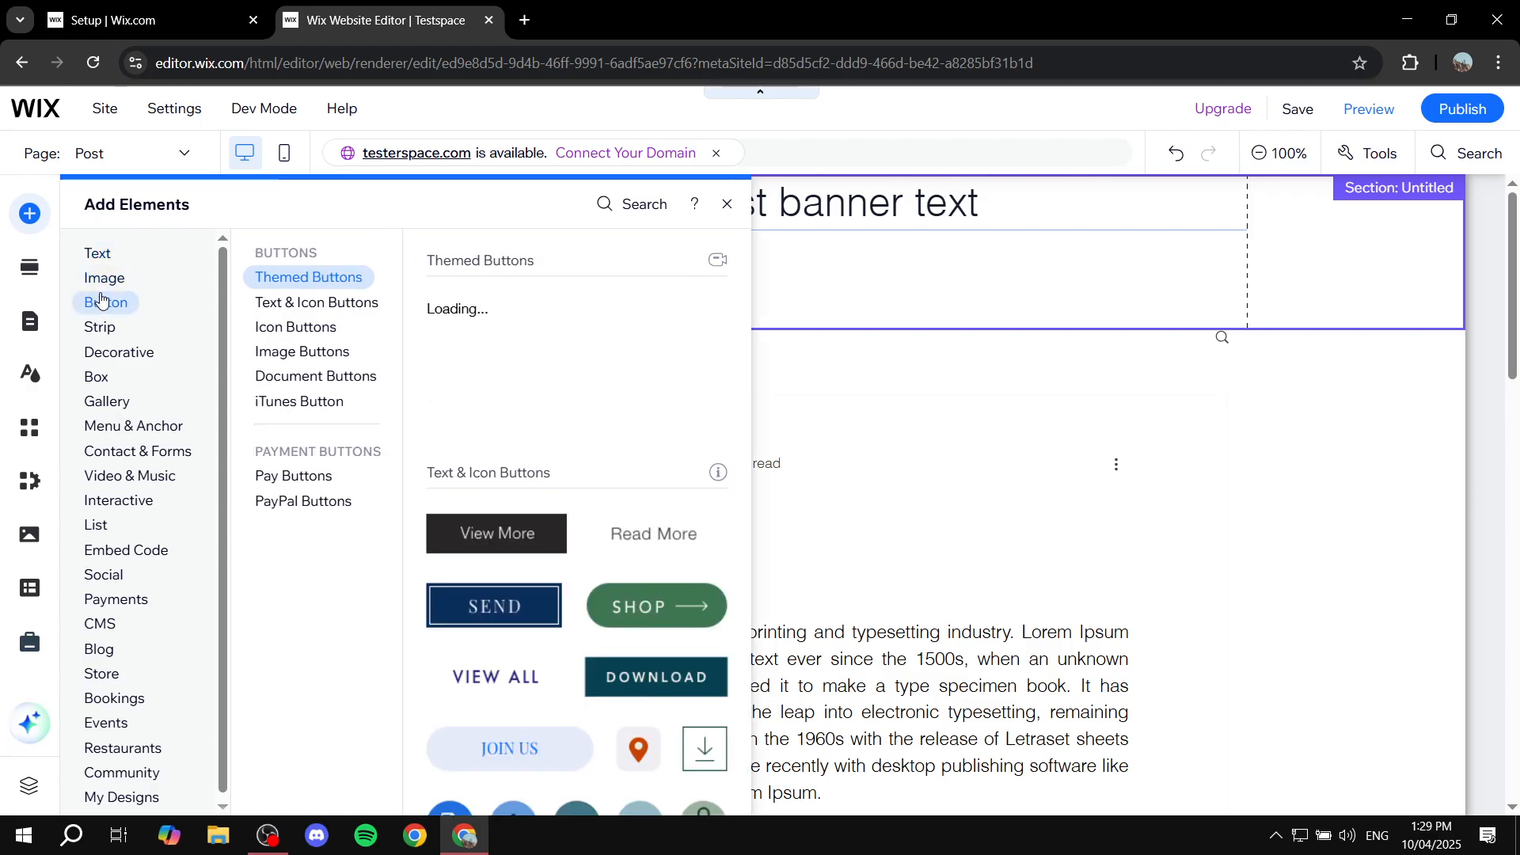
{"action": "left_click", "coordinate": [99, 327]}
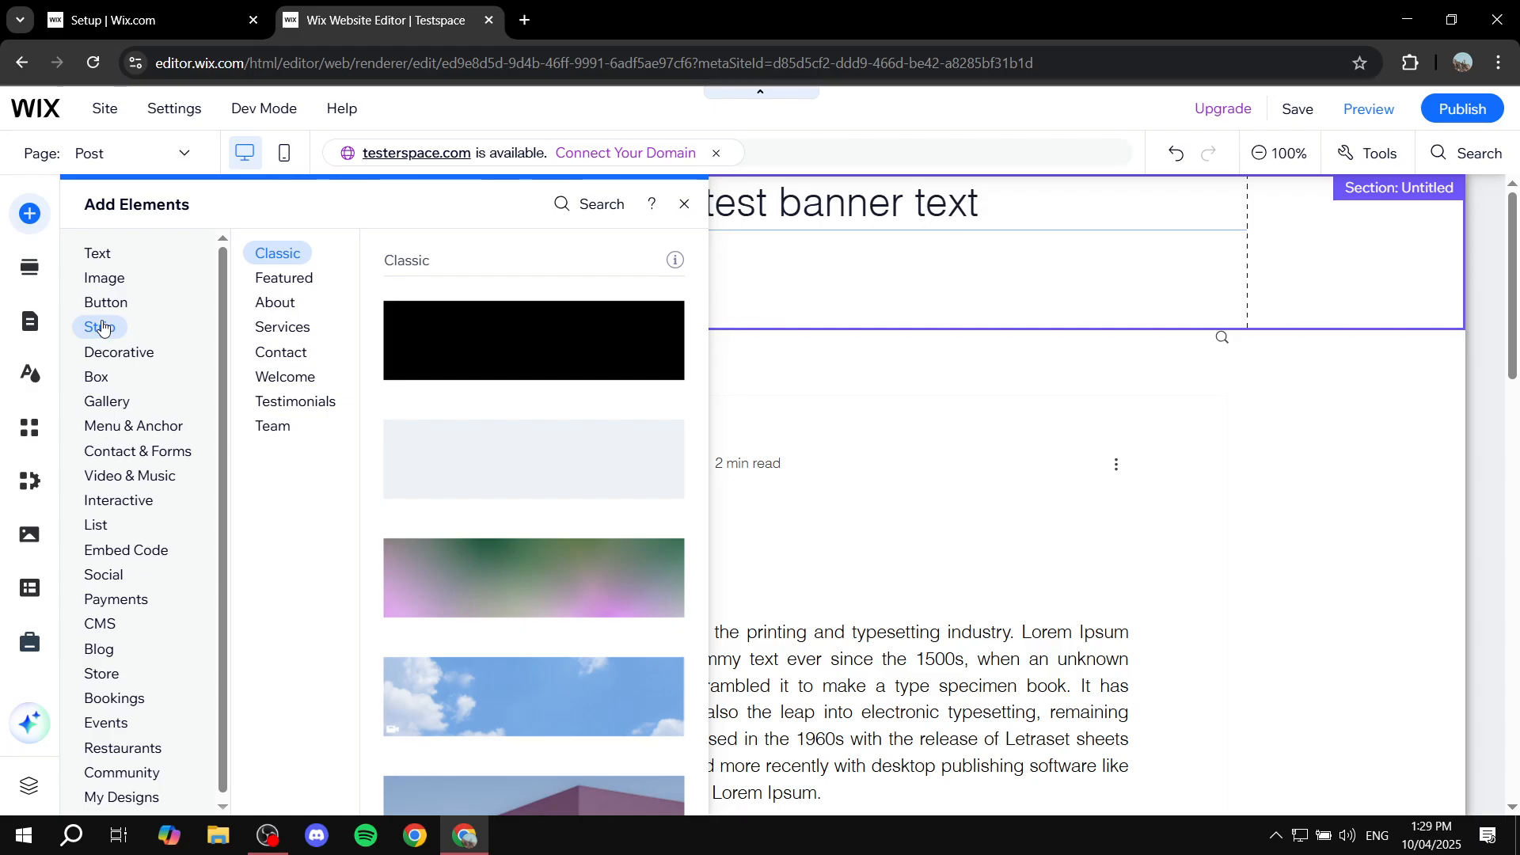
{"action": "left_click", "coordinate": [105, 301]}
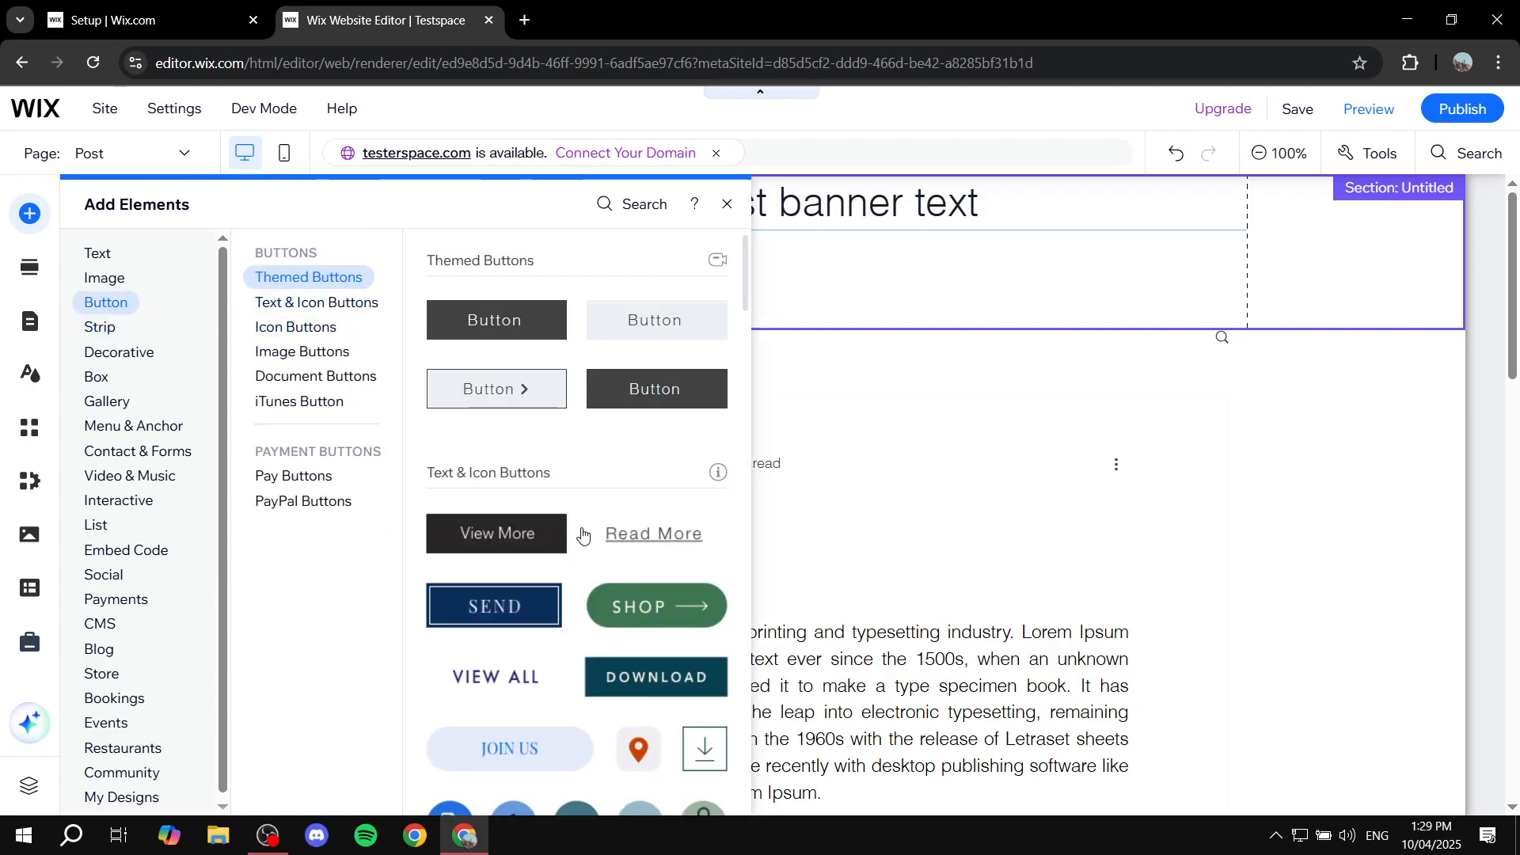
{"action": "left_click", "coordinate": [107, 283]}
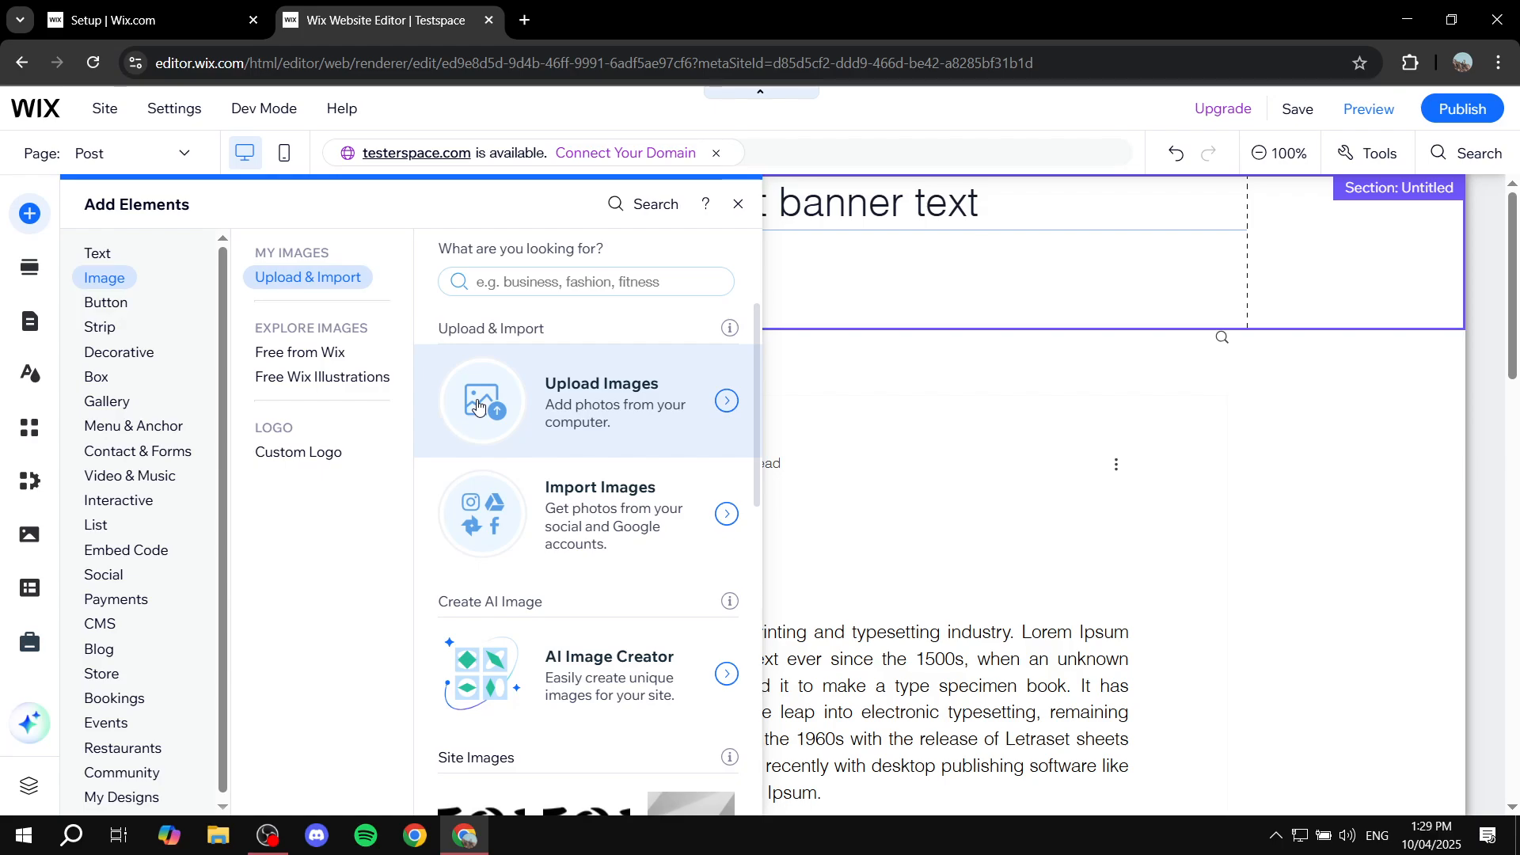
{"action": "left_click", "coordinate": [639, 410]}
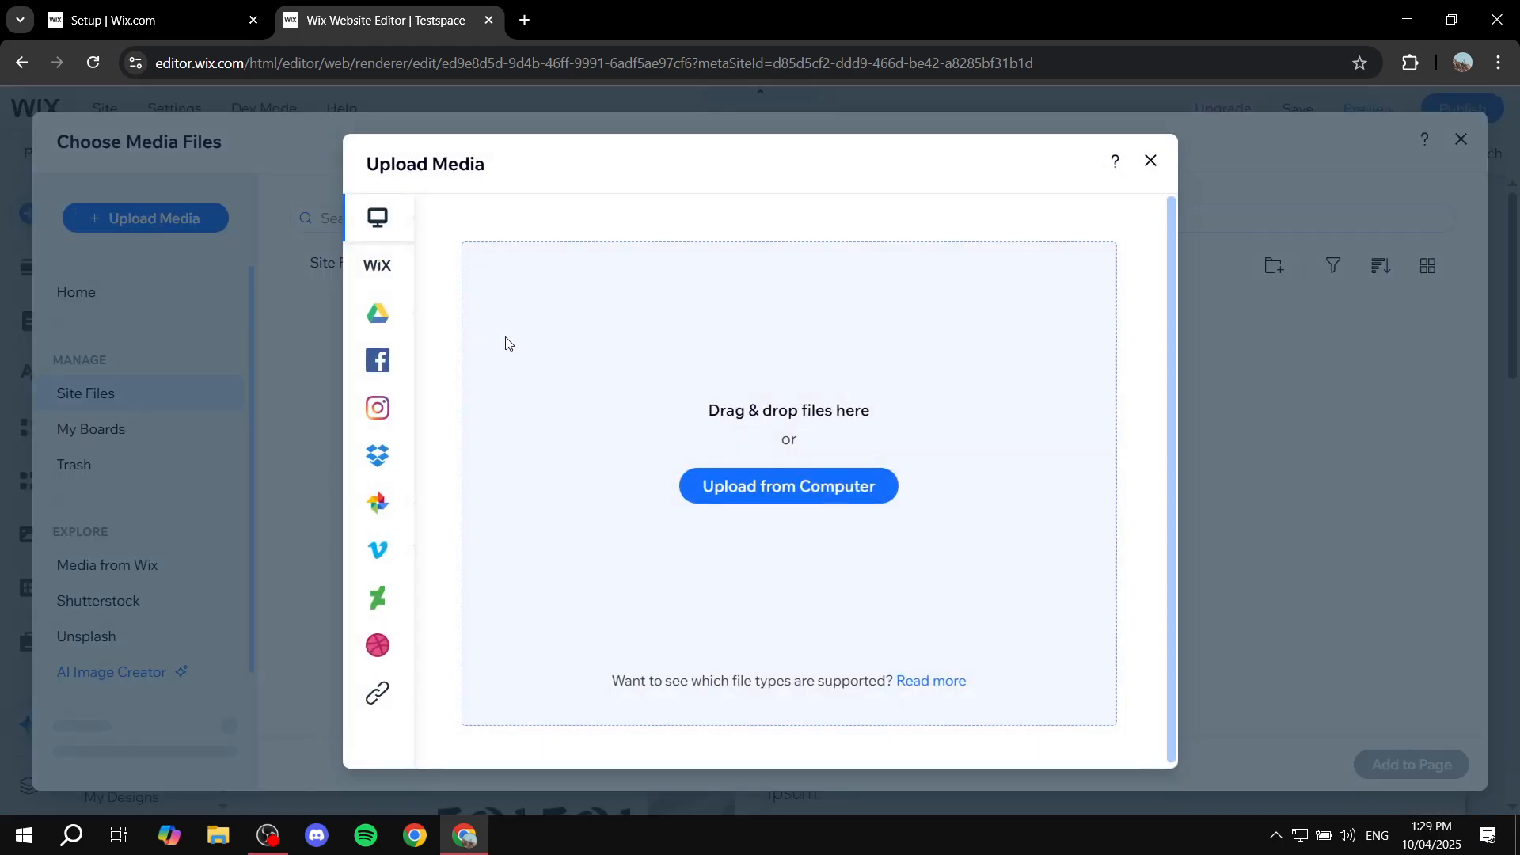
{"action": "left_click", "coordinate": [771, 489]}
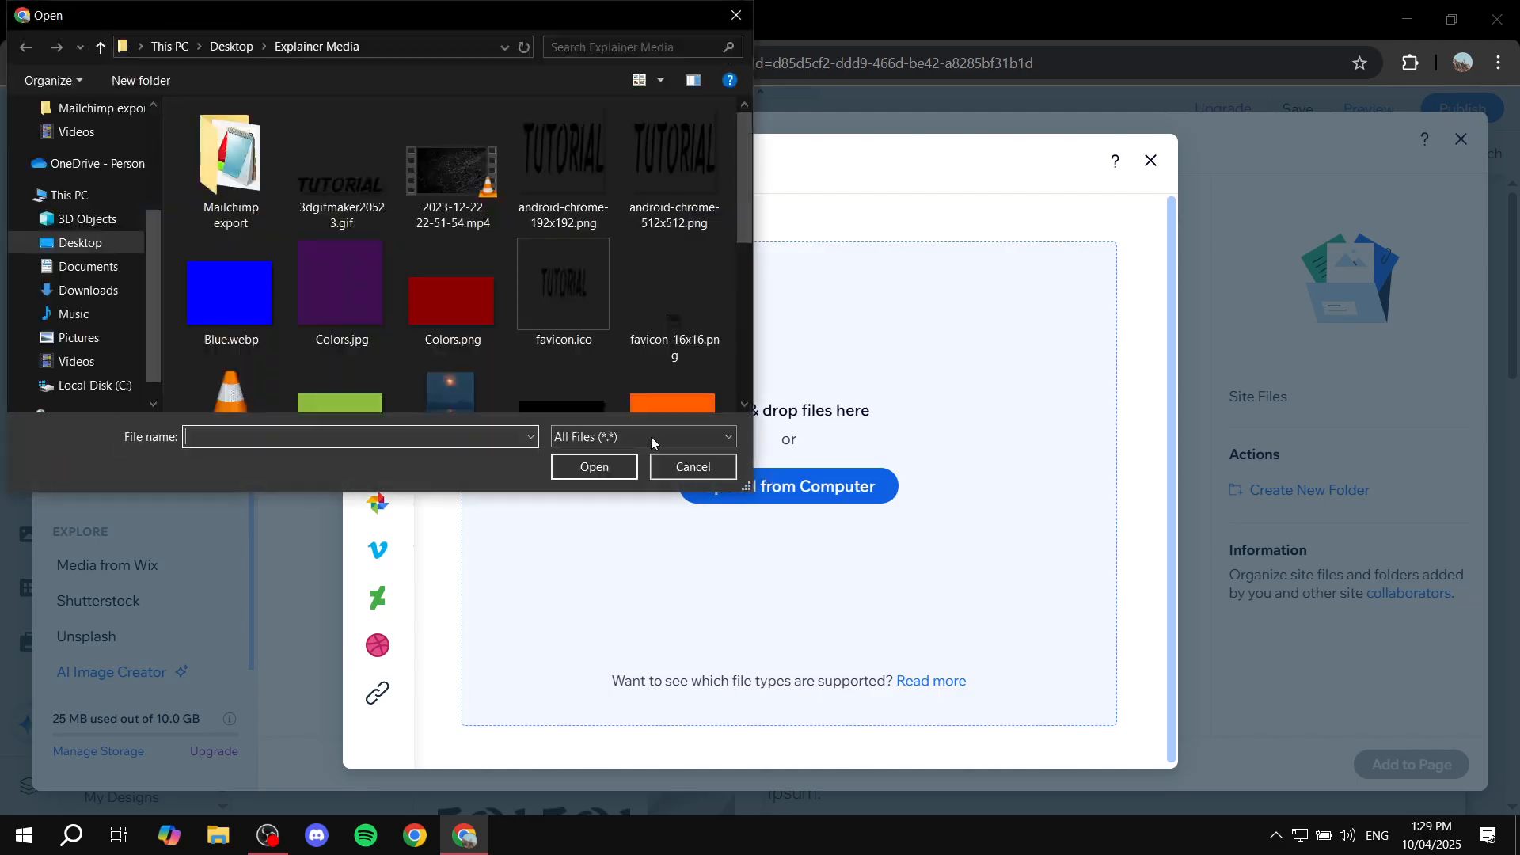
{"action": "double_click", "coordinate": [342, 292]}
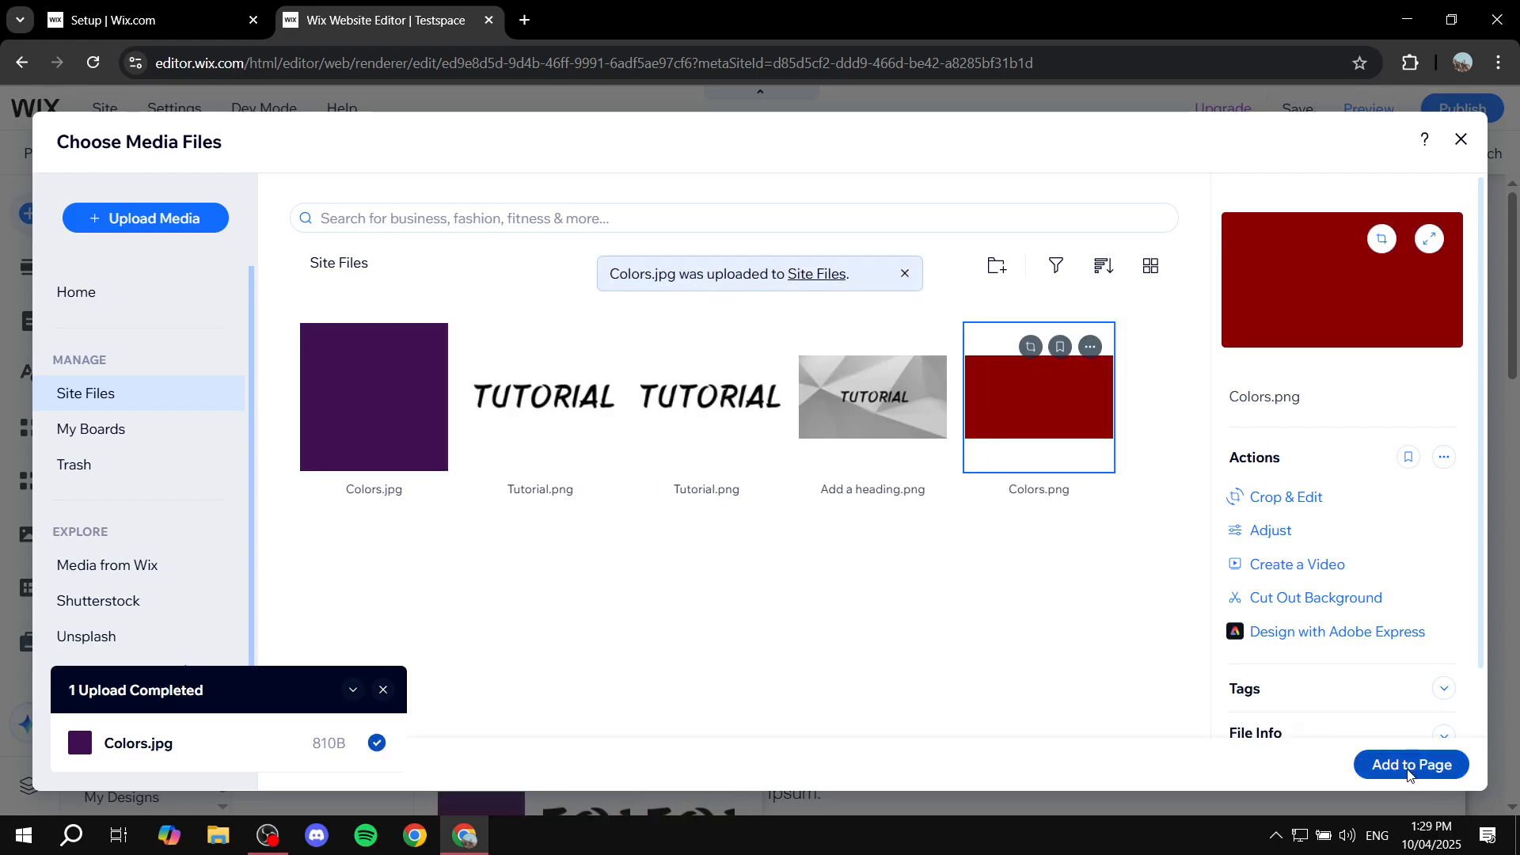
{"action": "left_click", "coordinate": [1411, 765]}
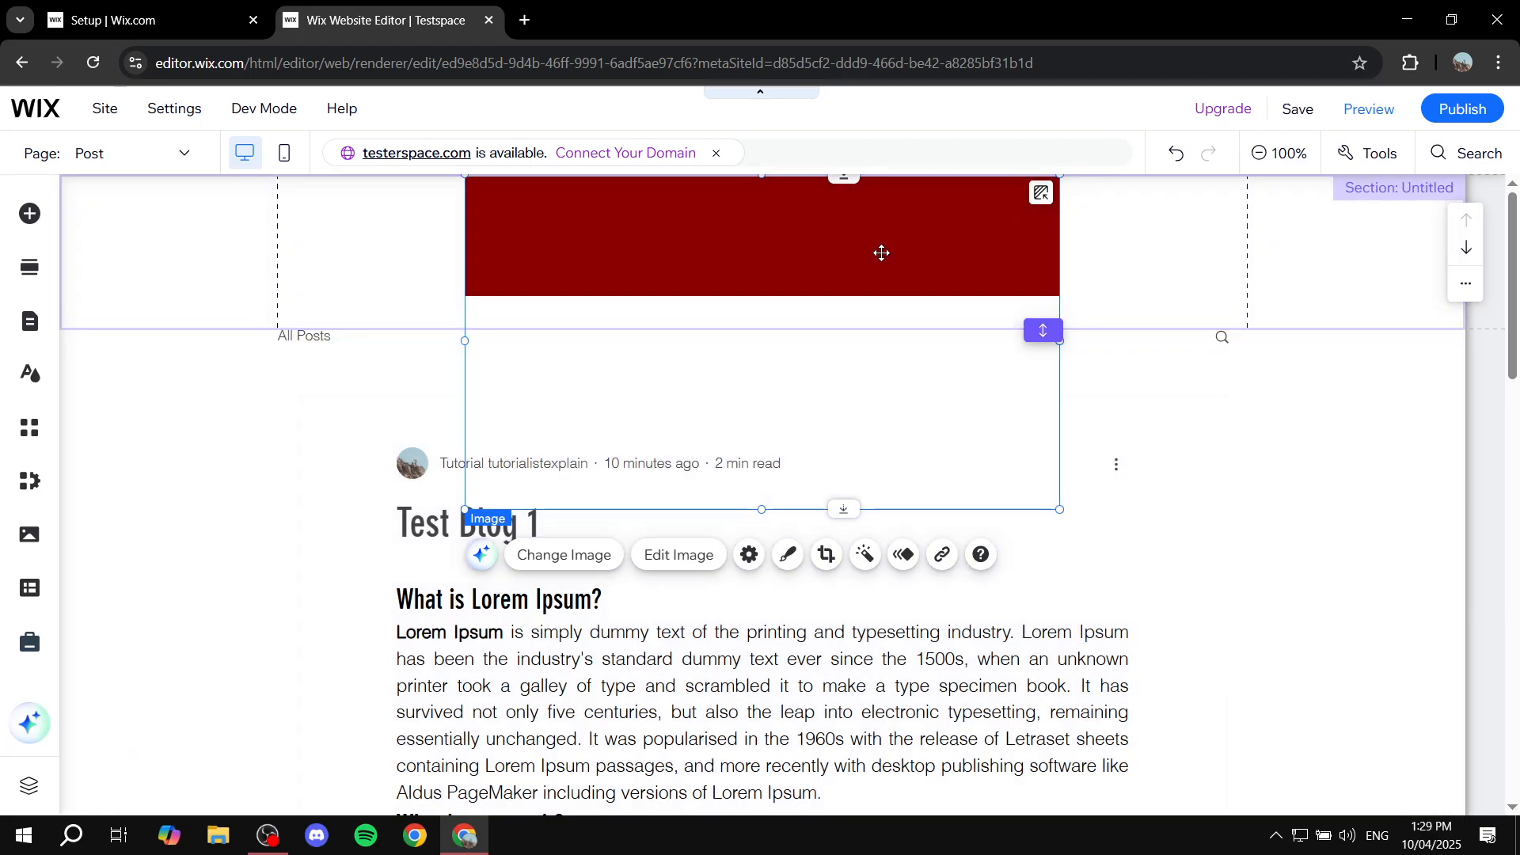
Step: Shrink the red image to a thin wide banner and center it in the strip directly below the banner text
{"action": "left_click_drag", "start_coordinate": [879, 251], "coordinate": [832, 292]}
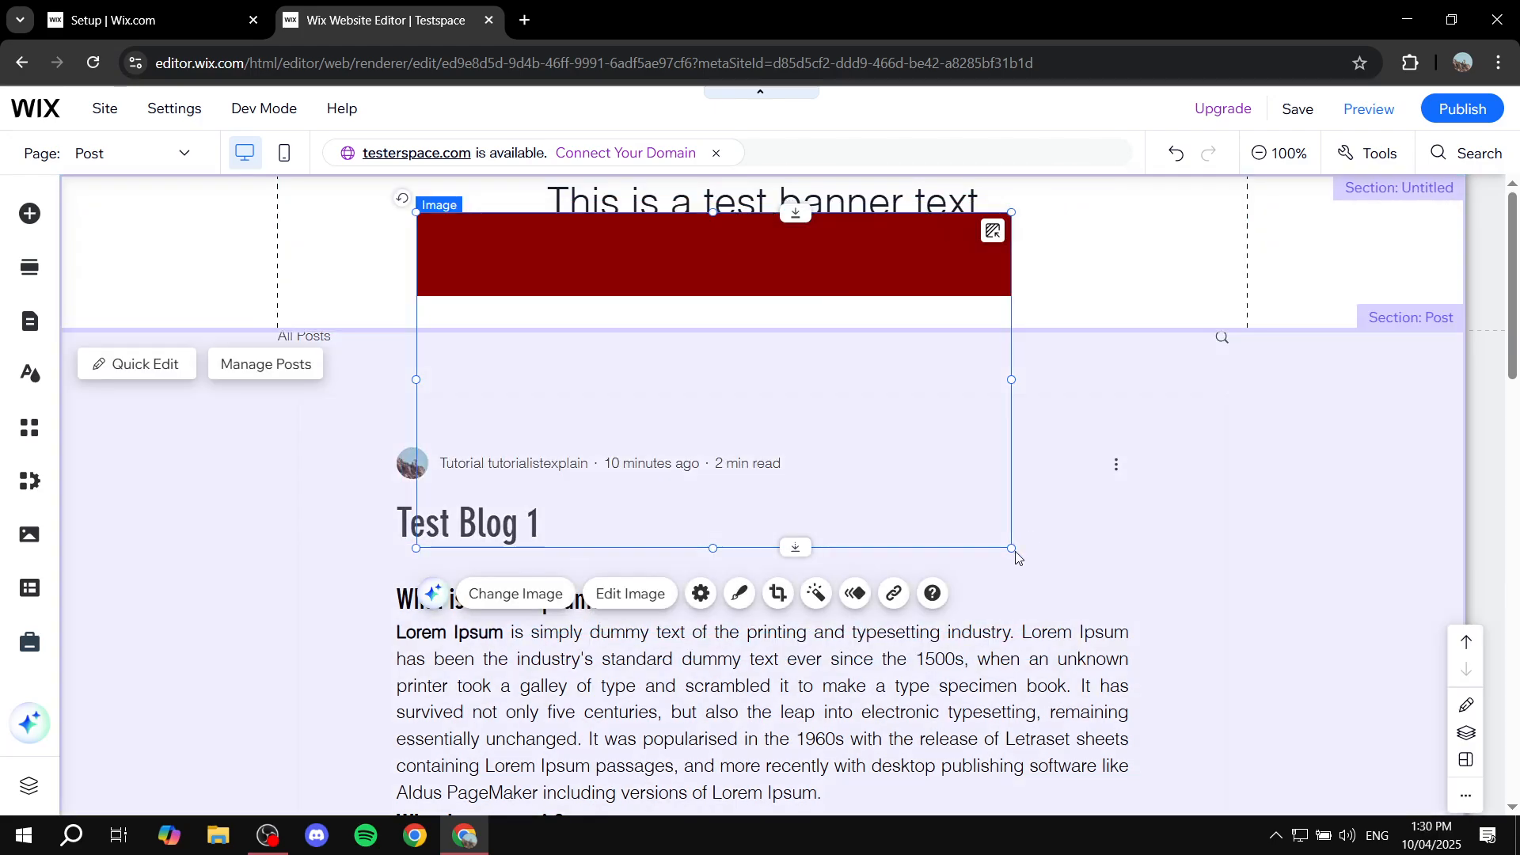
{"action": "left_click_drag", "start_coordinate": [1014, 550], "coordinate": [1058, 289]}
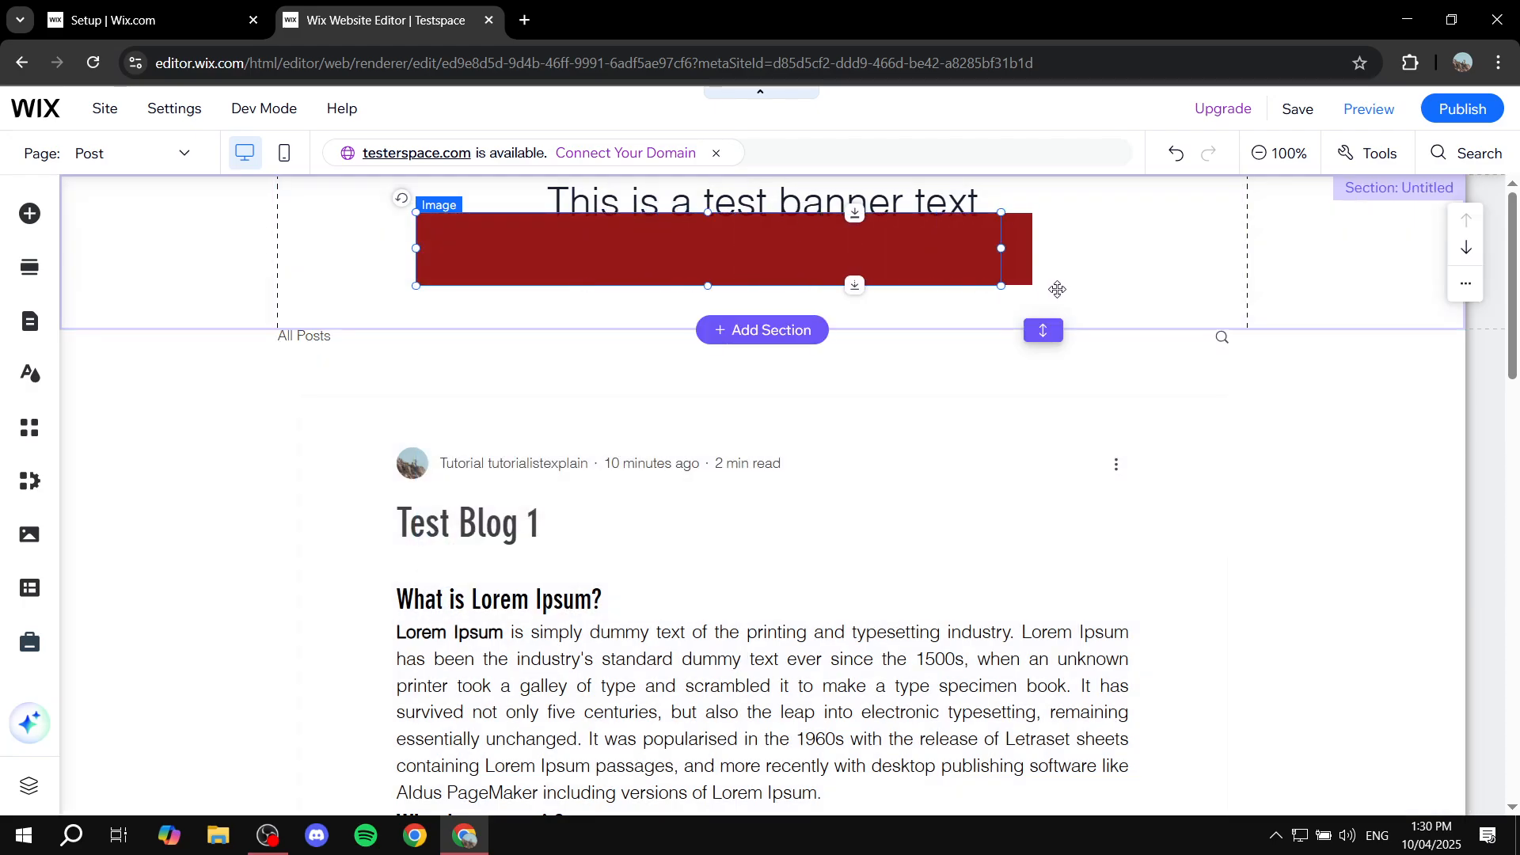
{"action": "mouse_move", "coordinate": [699, 251]}
{"action": "left_mouse_down"}
{"action": "mouse_move", "coordinate": [818, 498]}
{"action": "mouse_move", "coordinate": [736, 299]}
{"action": "mouse_move", "coordinate": [750, 285]}
{"action": "mouse_move", "coordinate": [729, 265]}
{"action": "mouse_move", "coordinate": [710, 273]}
{"action": "left_mouse_up"}
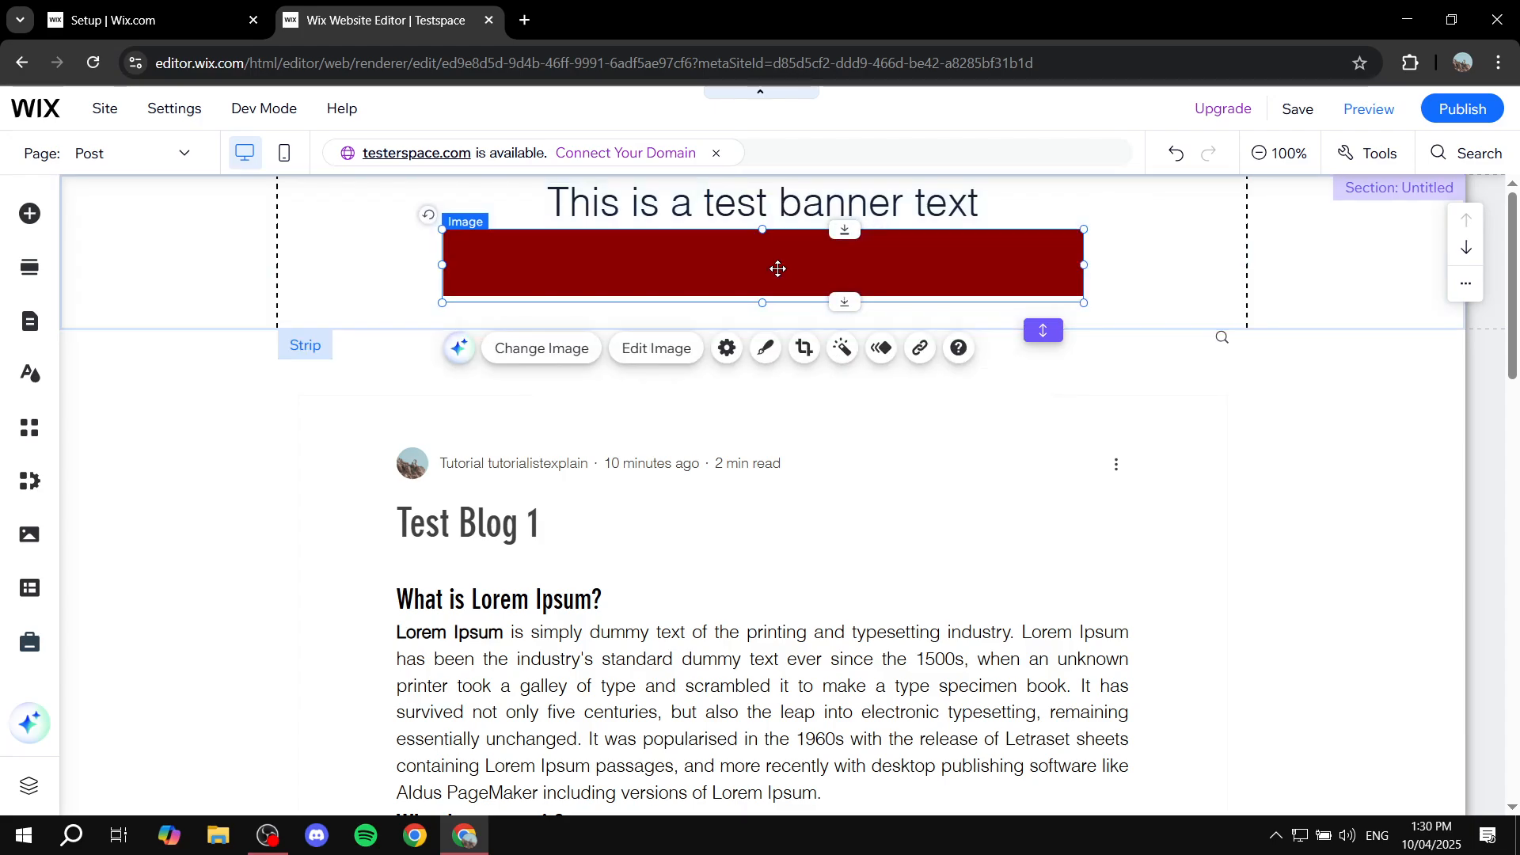
Step: Link the red banner image to the web address google.com, opening in a new window
{"action": "left_click", "coordinate": [922, 353]}
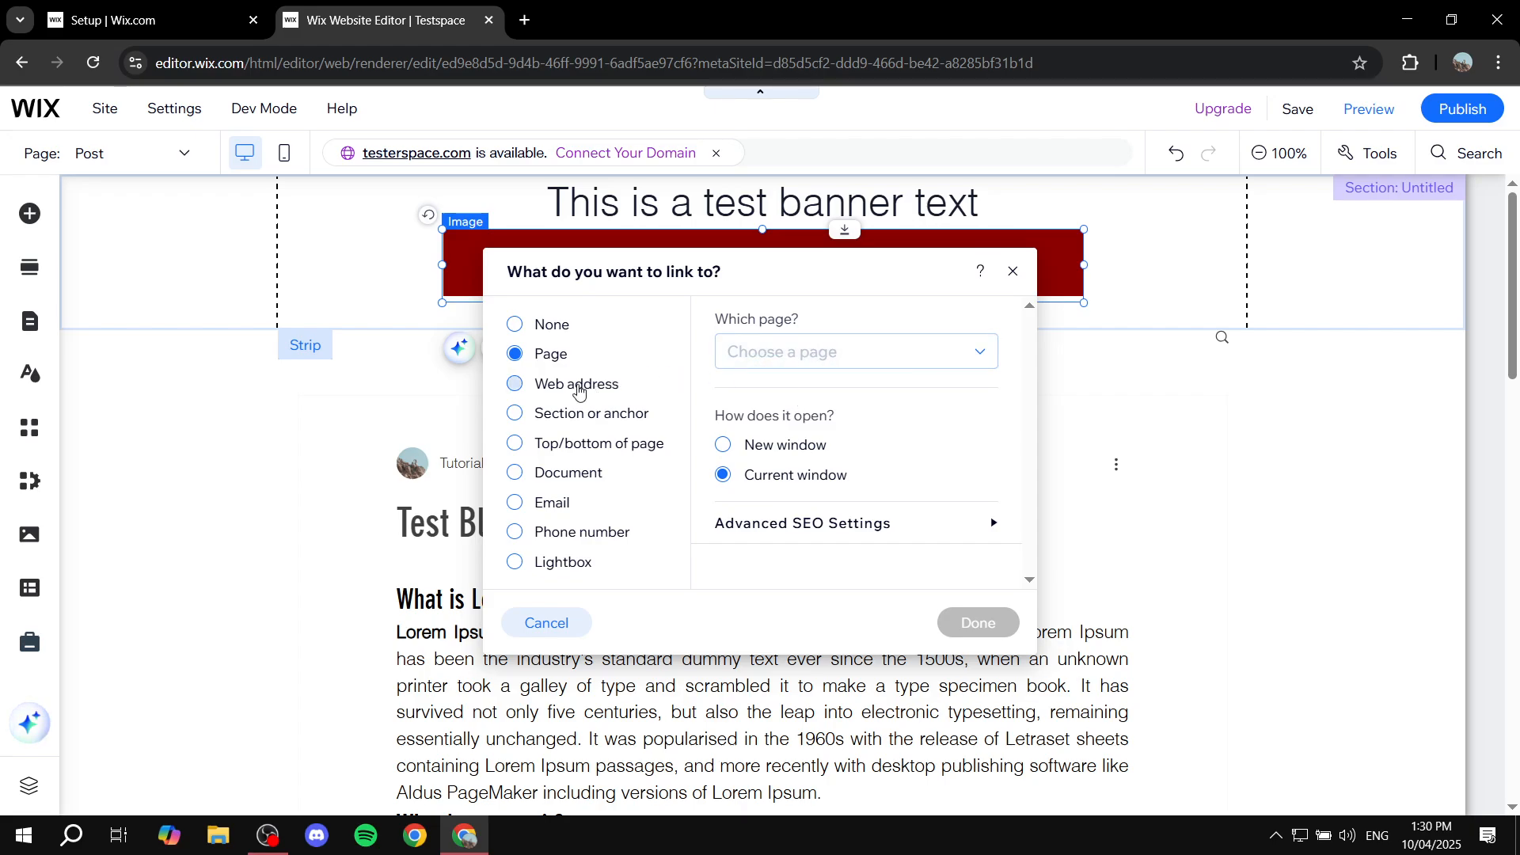
{"action": "left_click", "coordinate": [578, 388]}
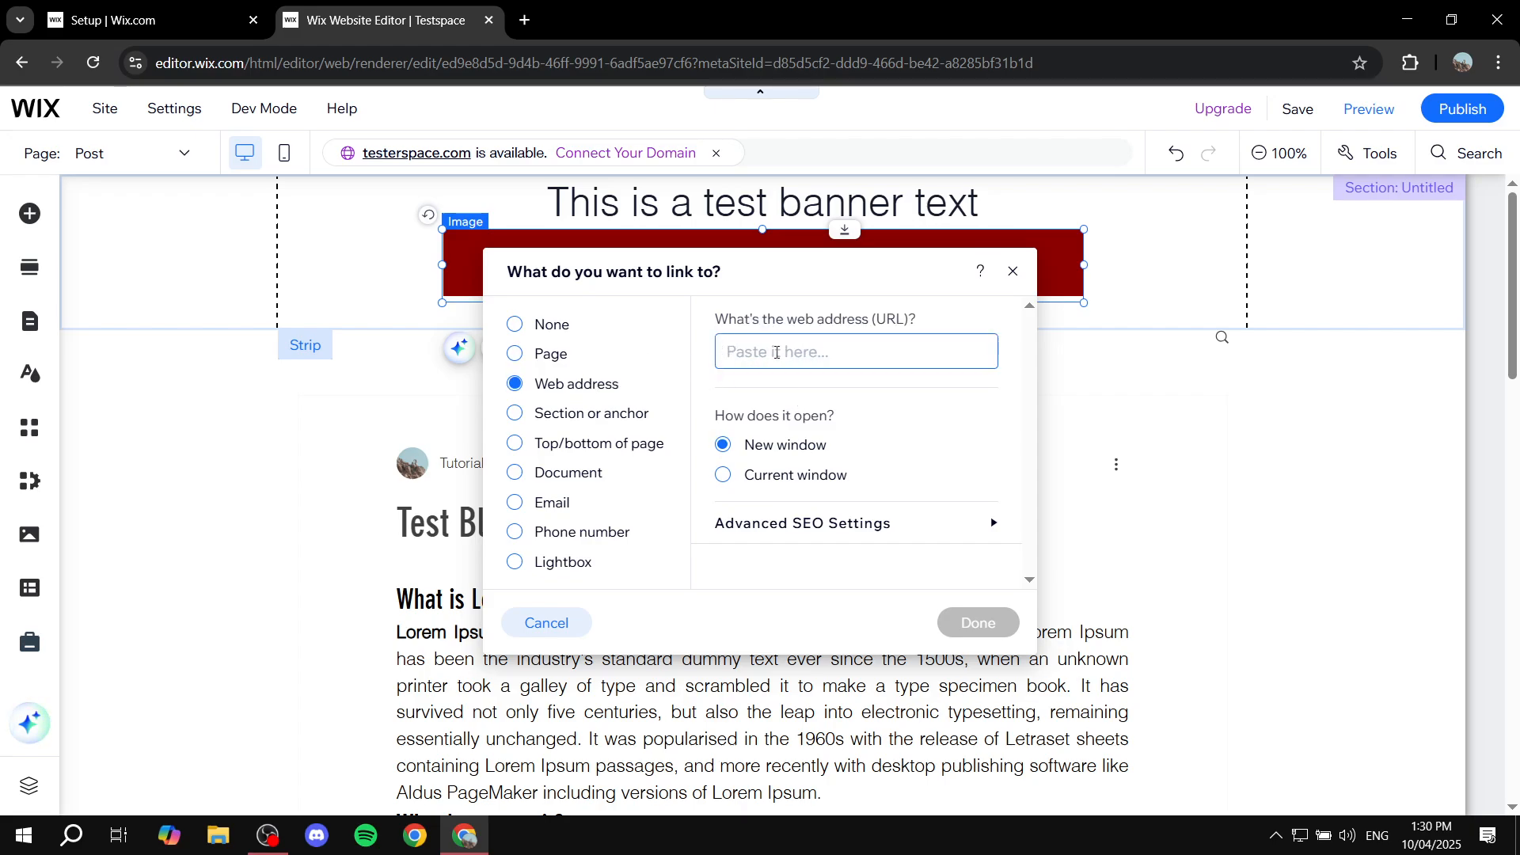
{"action": "type", "text": "google.com"}
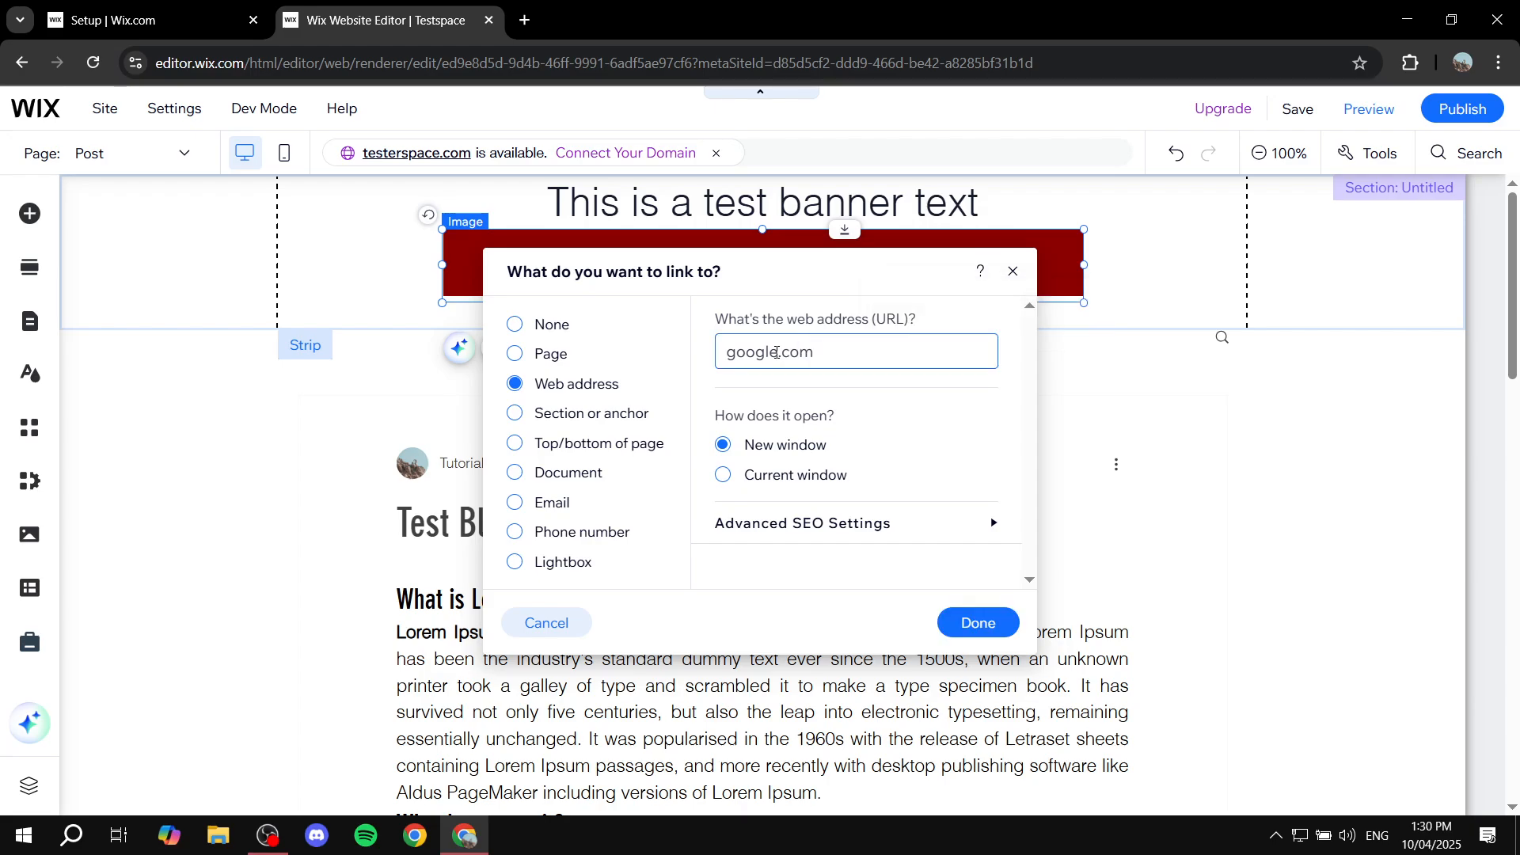
{"action": "left_click", "coordinate": [975, 621]}
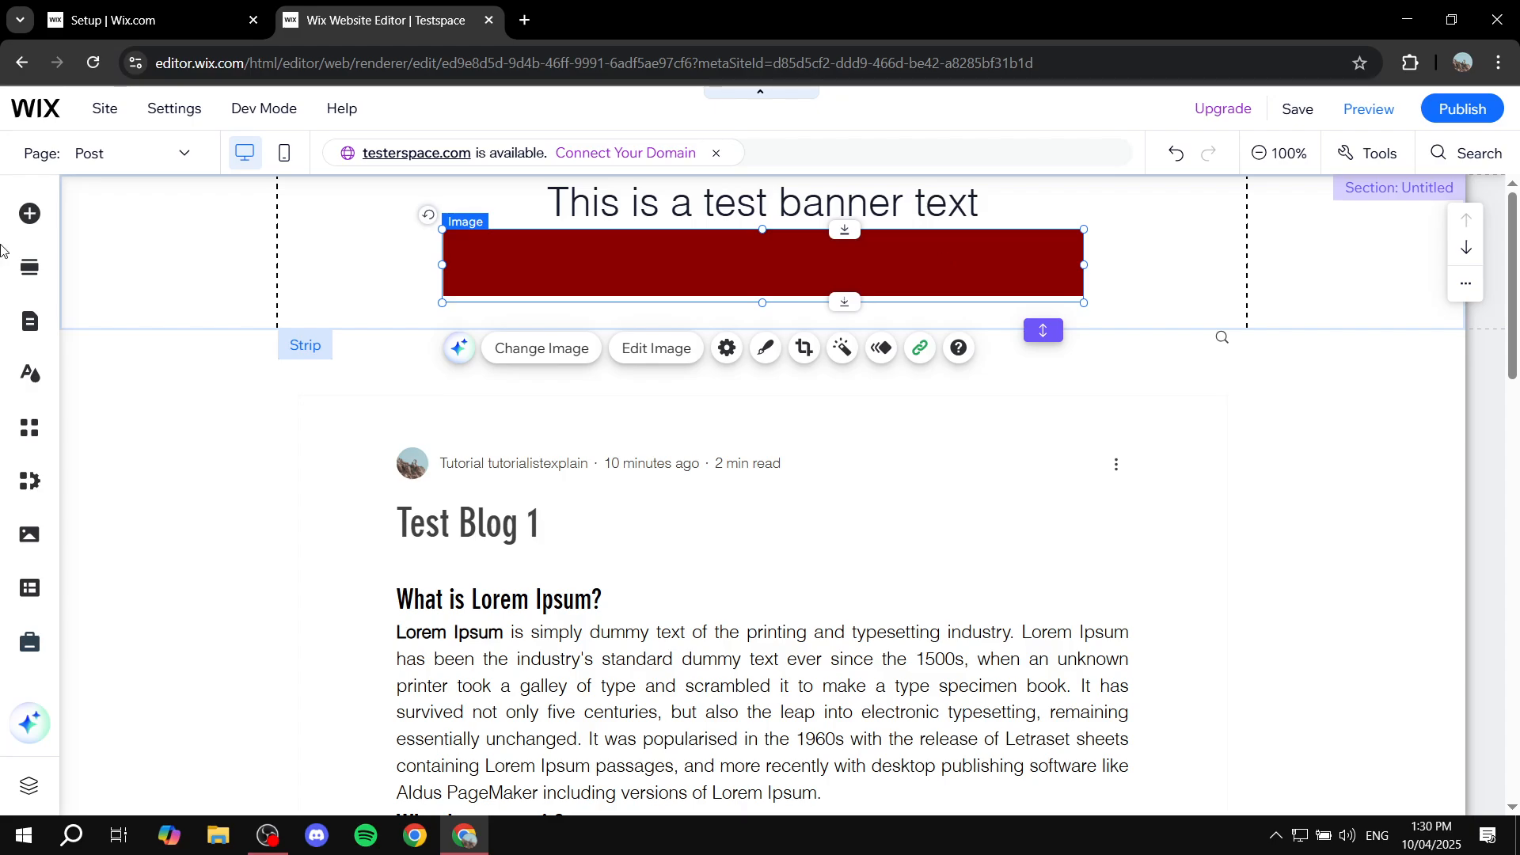
Step: Open the Post section's Quick Edit view and look over the custom header above the blog post
{"action": "double_click", "coordinate": [178, 374]}
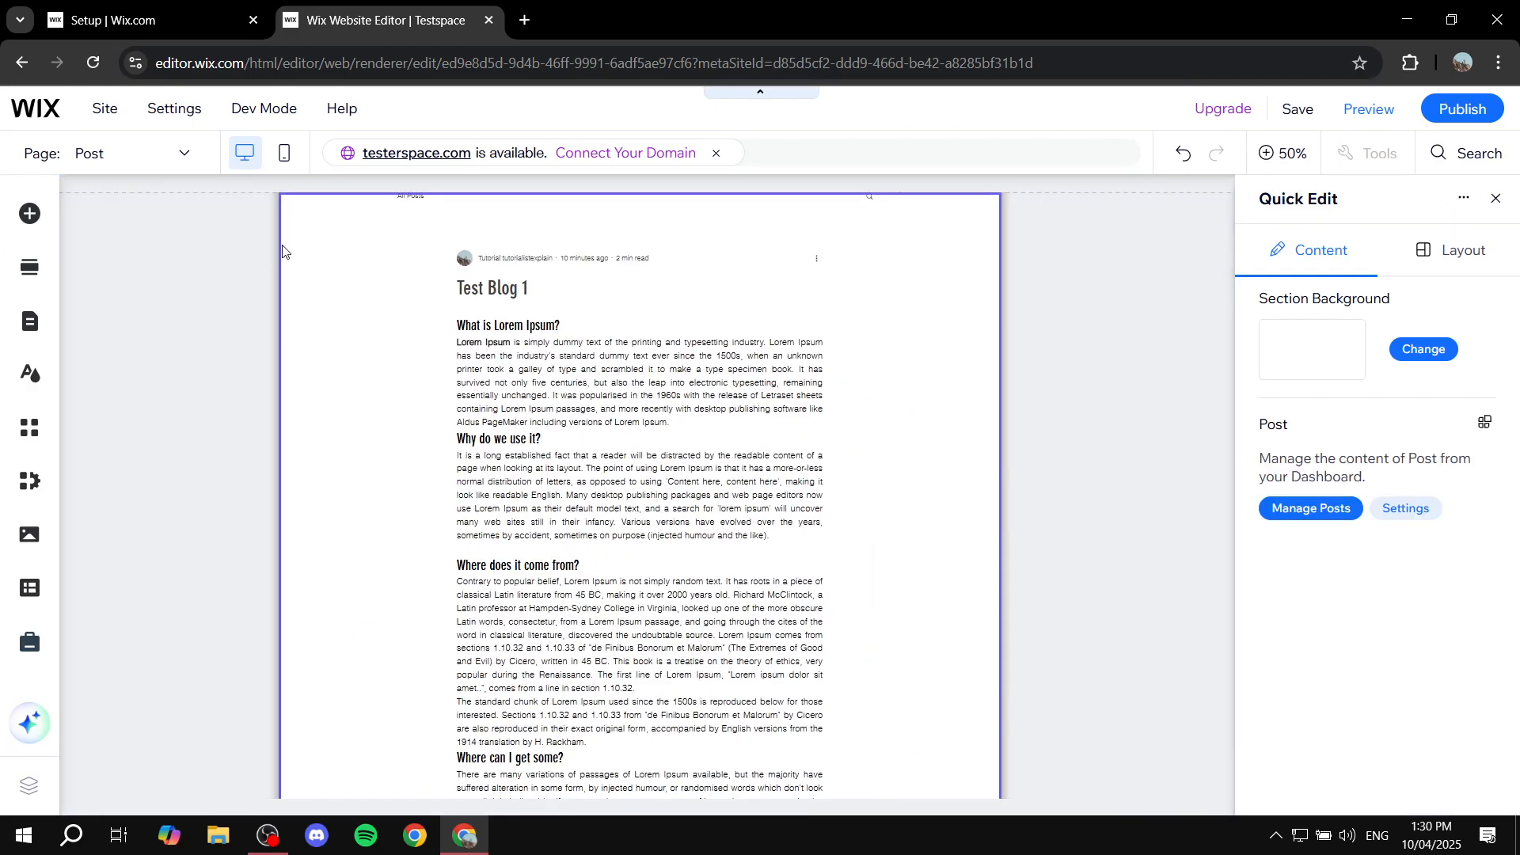
{"action": "scroll", "coordinate": [519, 243], "scroll_direction": "up", "scroll_amount": 1}
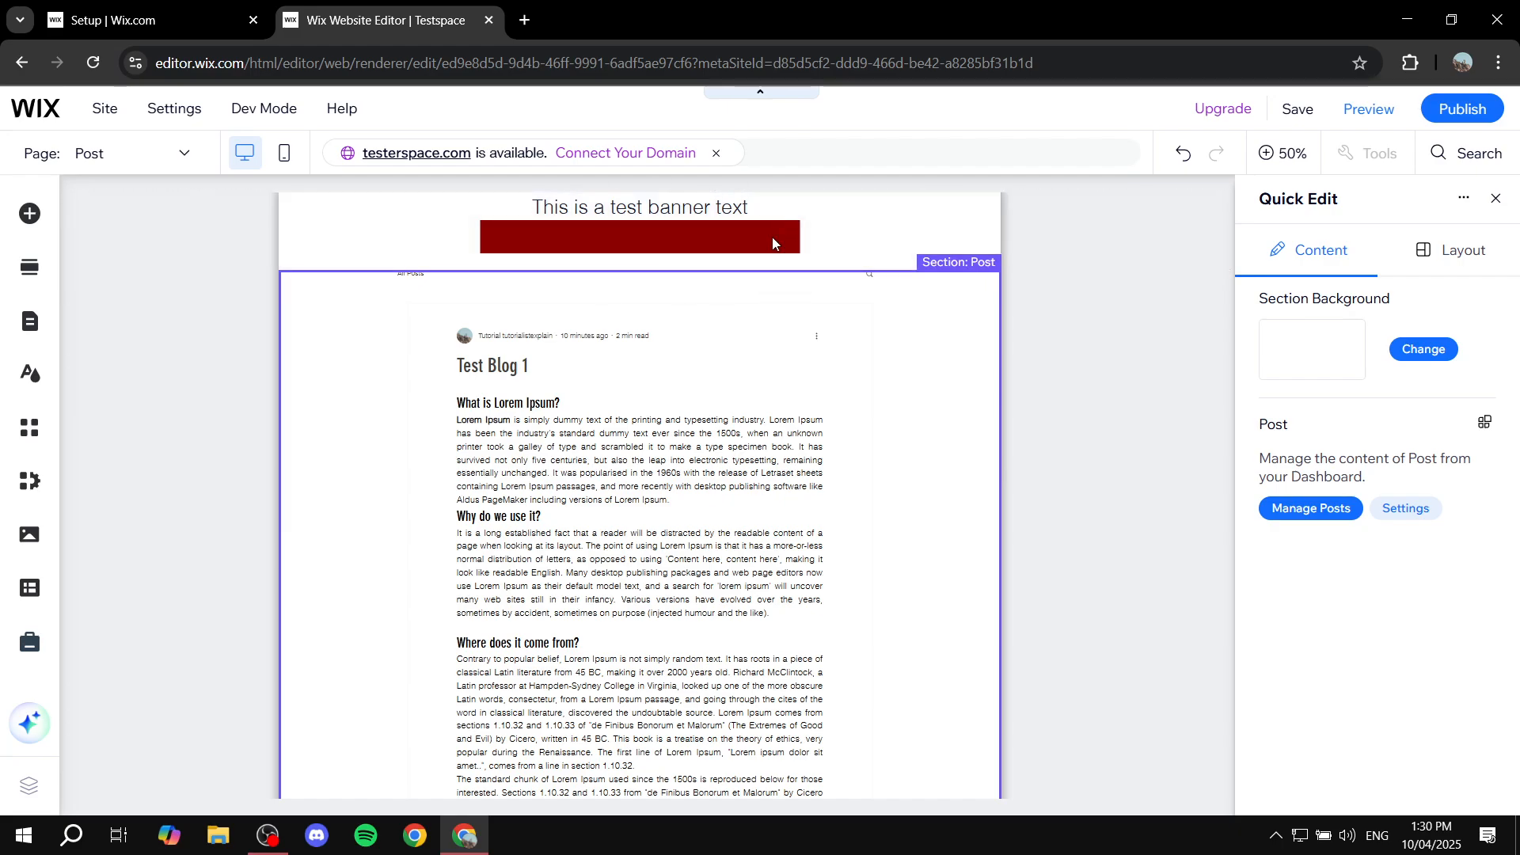